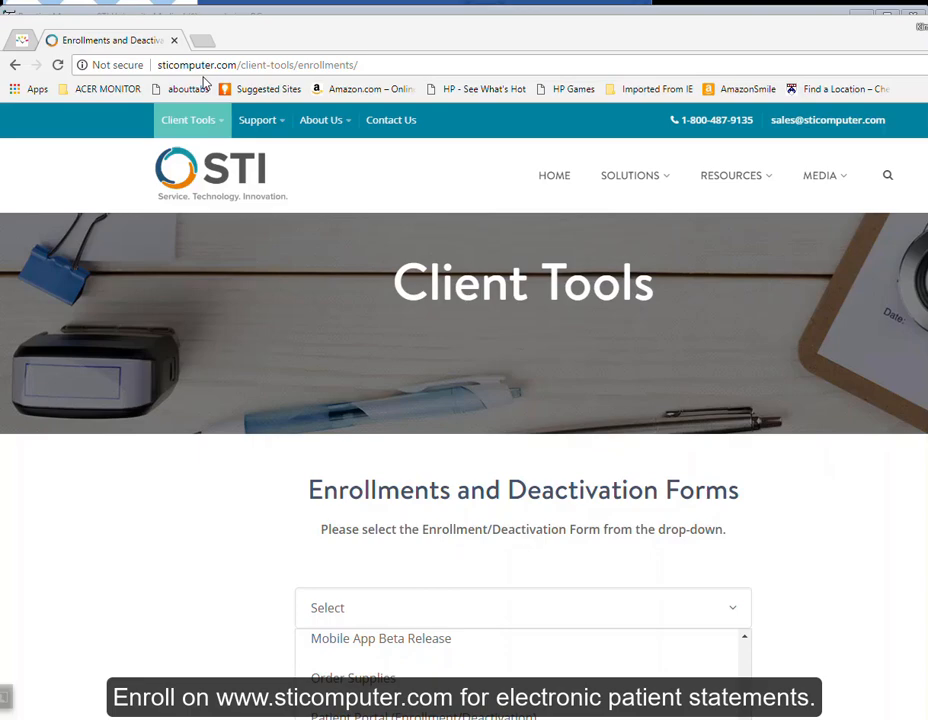
On the STI Enrollments and Deactivation Forms page, choose the Provider Complete/ Electronic Patient Statements form
mouse_move(199, 122)
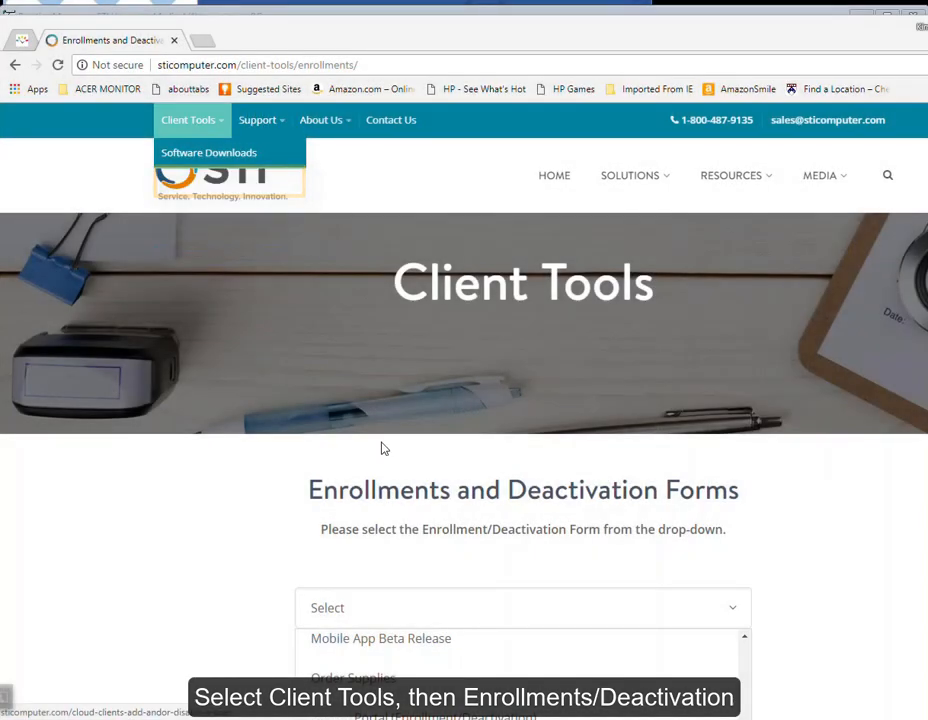
scroll(381, 460, "down", 2)
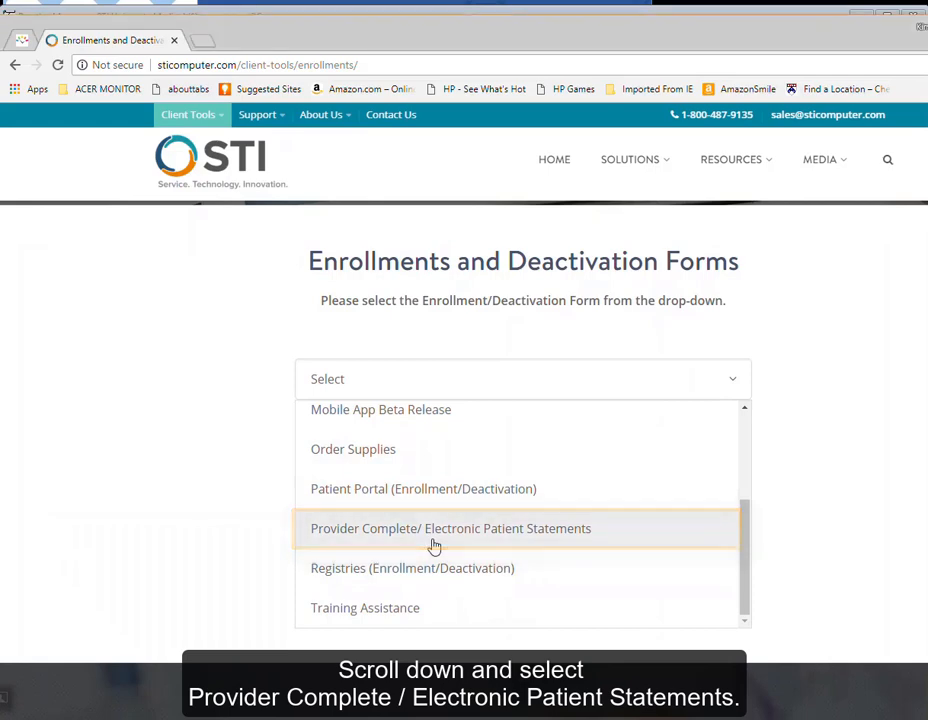
left_click(434, 545)
scroll(430, 548, "down", 2)
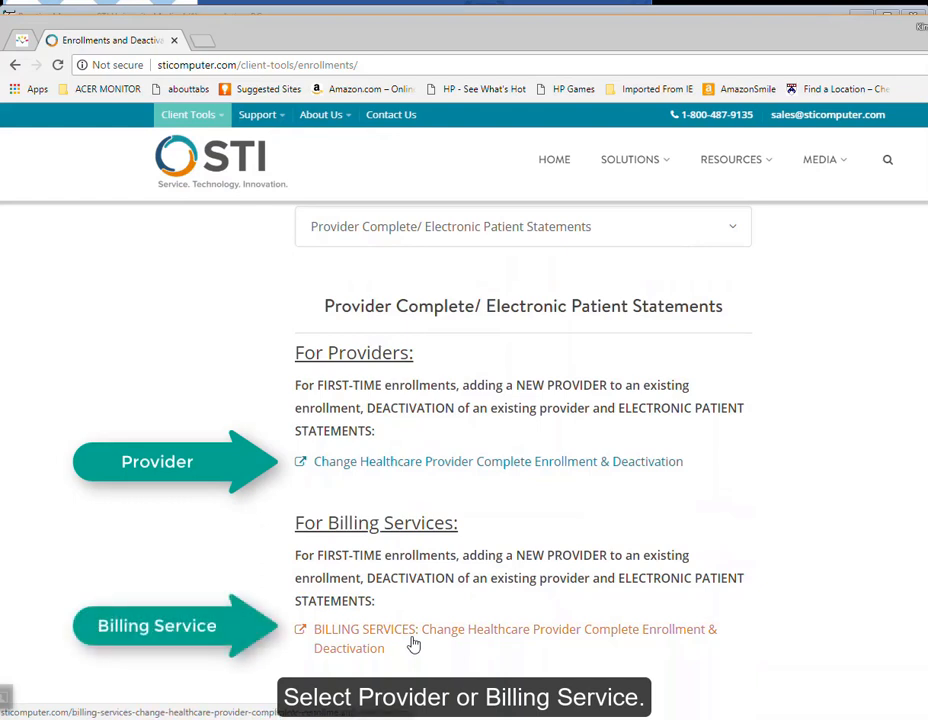
Open the Change Healthcare enrollment page for providers and display its Electronic Patient Statements form
left_click(459, 466)
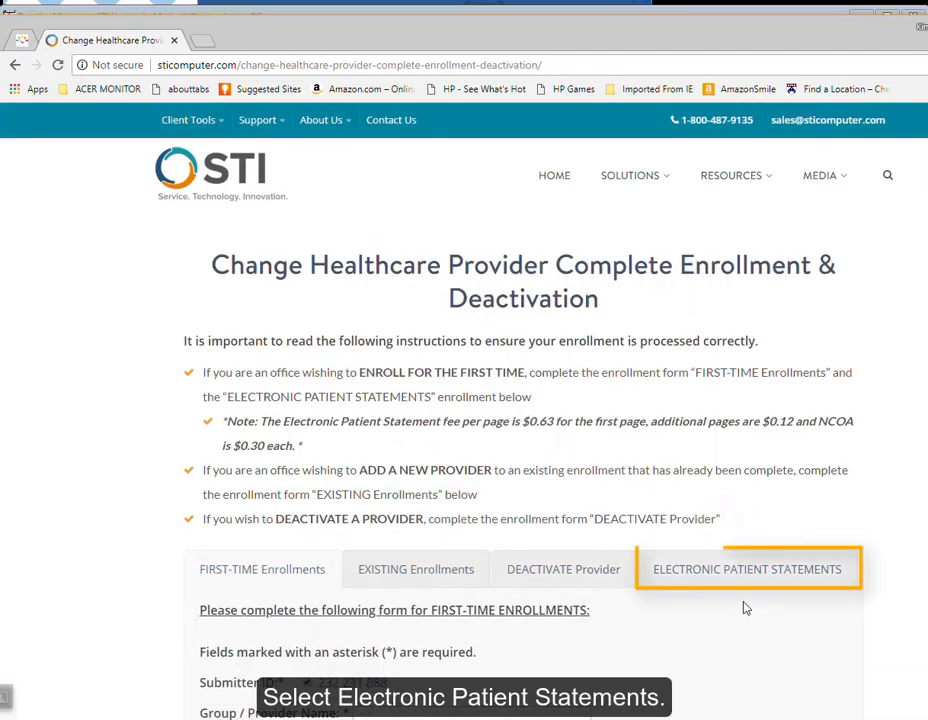
left_click(742, 589)
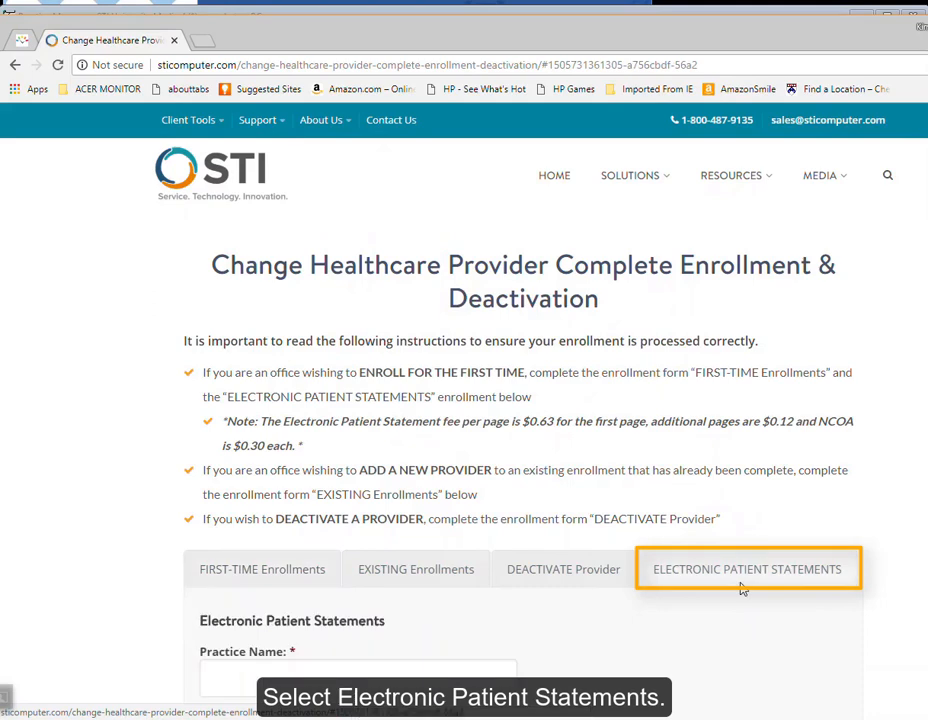
scroll(736, 594, "down", 4)
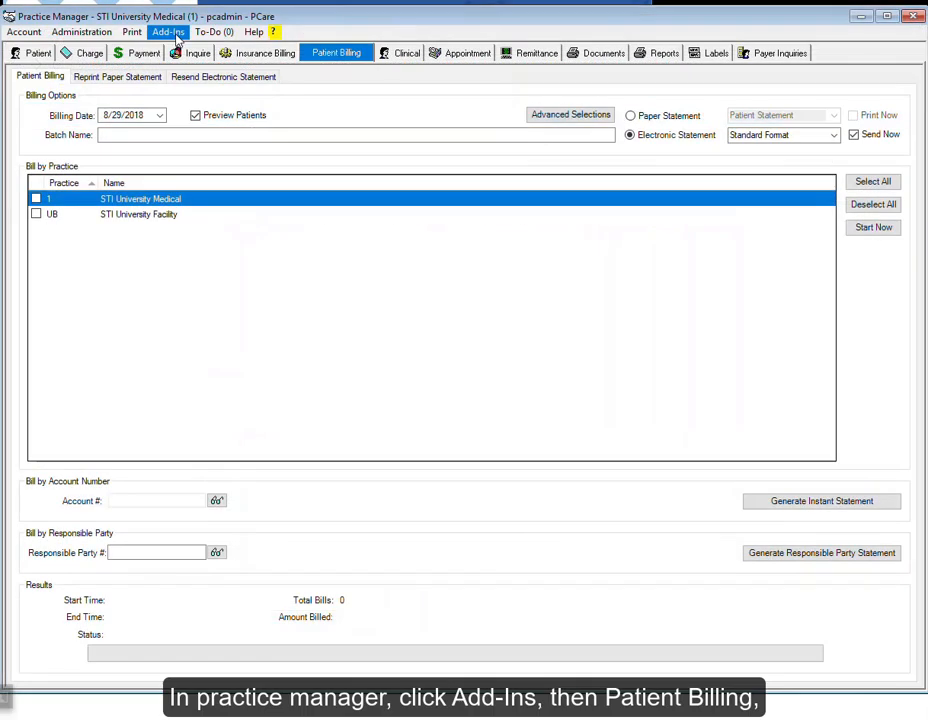
Switch to Practice Manager, view the Client ID field in MTA Elect Stmnt Client Setup, and close the setup without saving
left_click(172, 33)
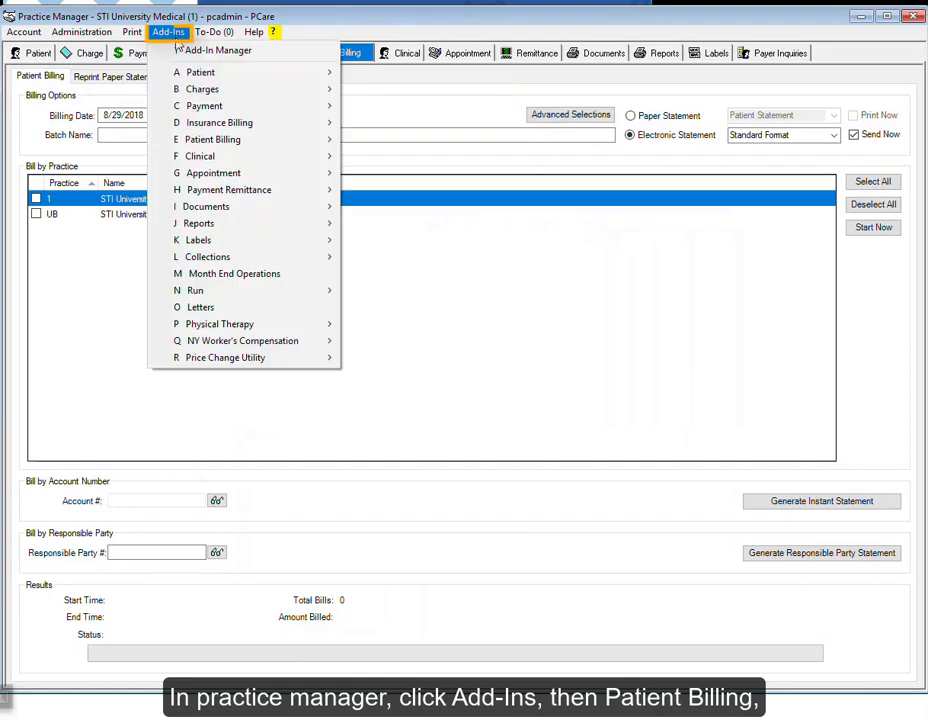
left_click(204, 141)
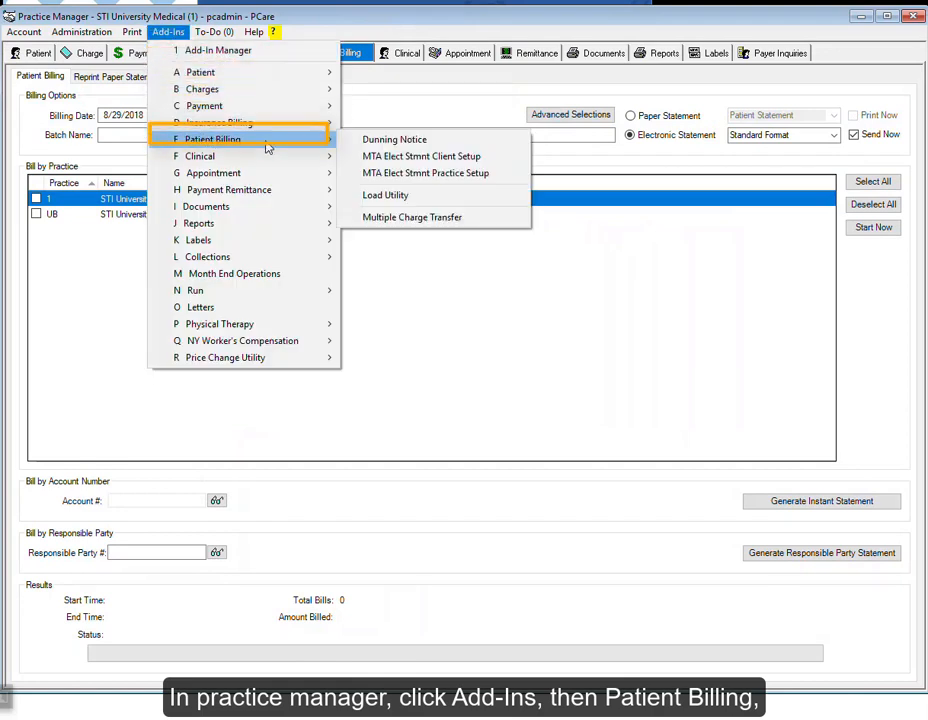
left_click(410, 158)
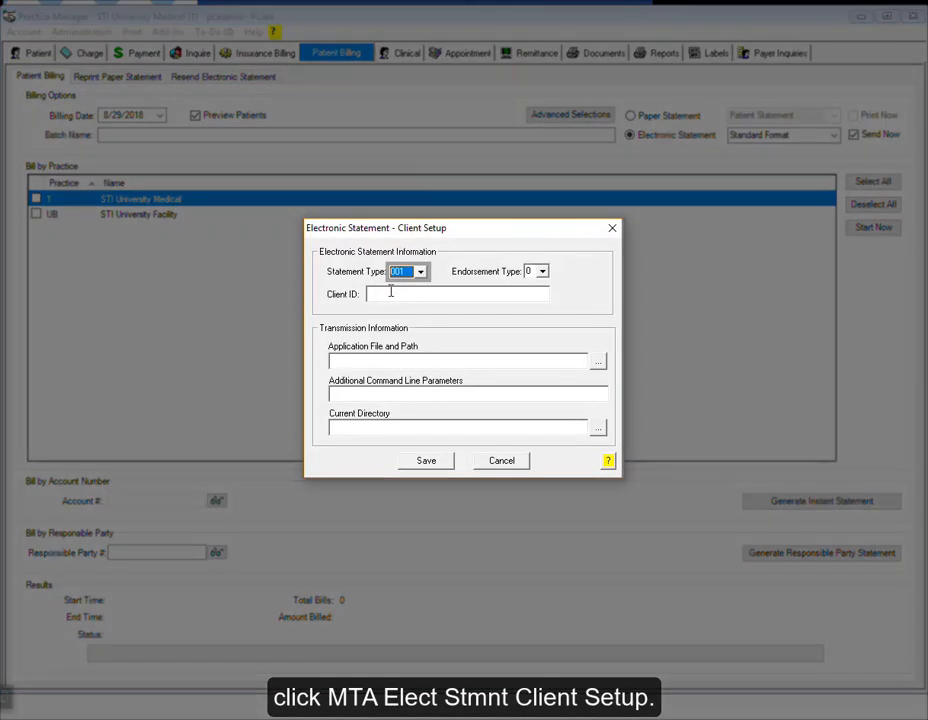
left_click(390, 292)
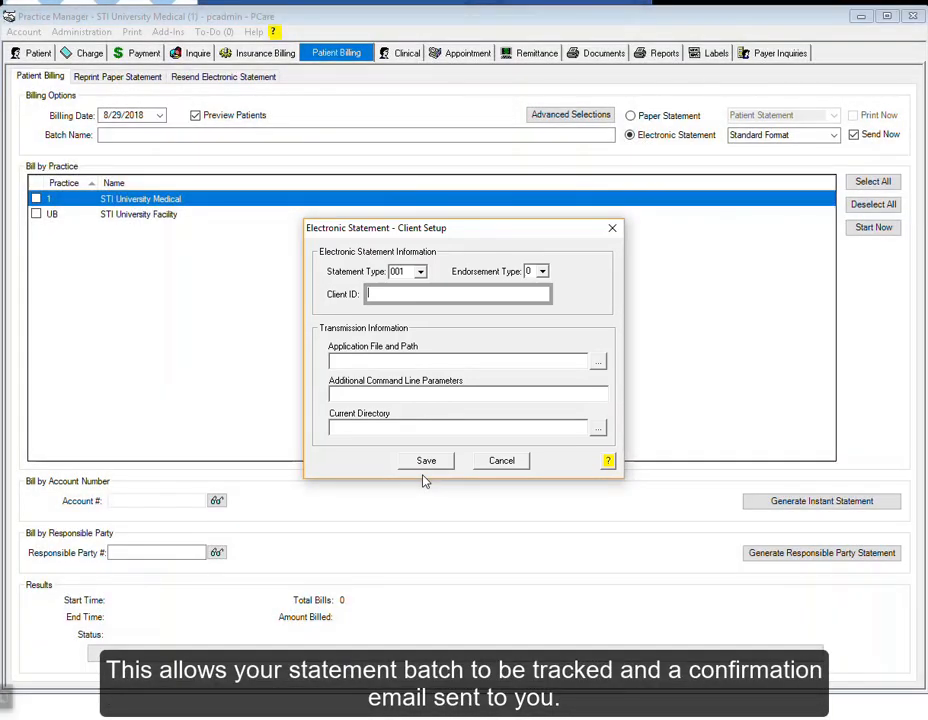
left_click(496, 463)
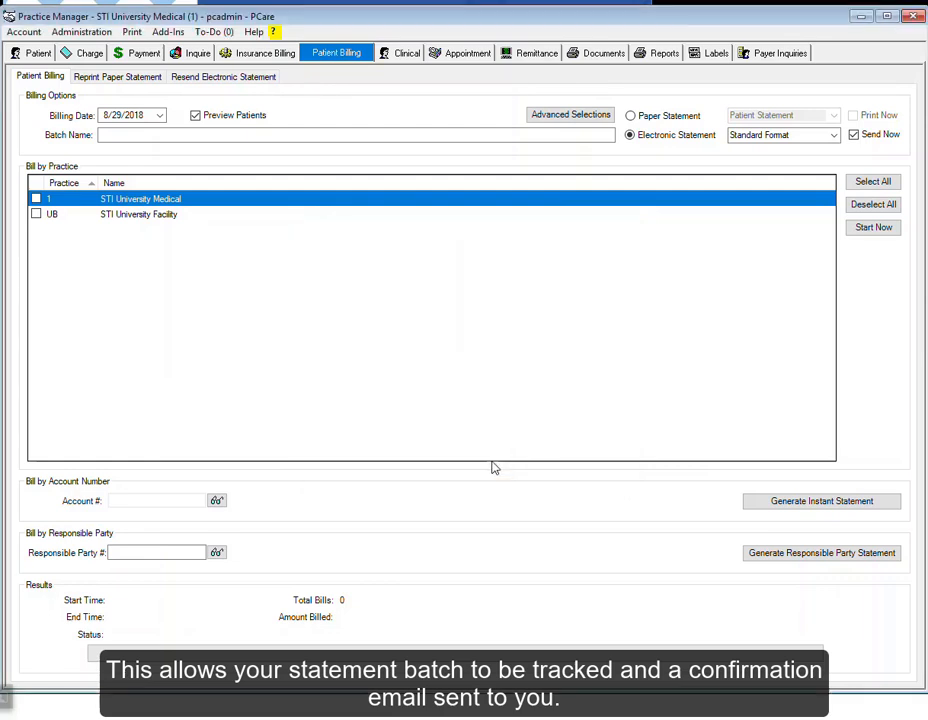
Open the MTA electronic statement practice setup for editing the STI University Medical practice
left_click(165, 33)
mouse_move(238, 146)
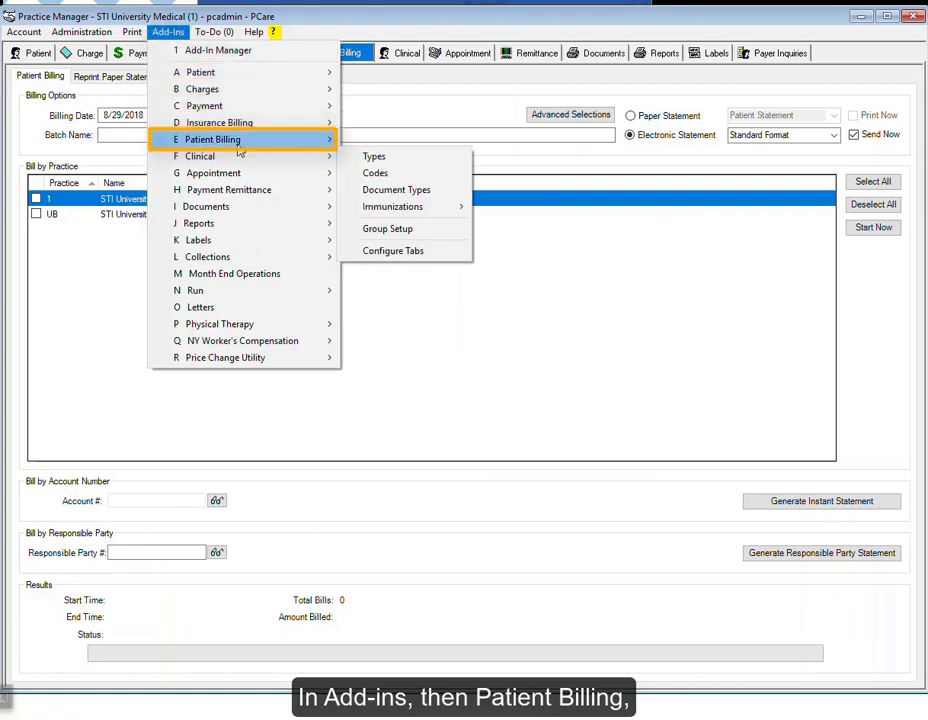
mouse_move(268, 140)
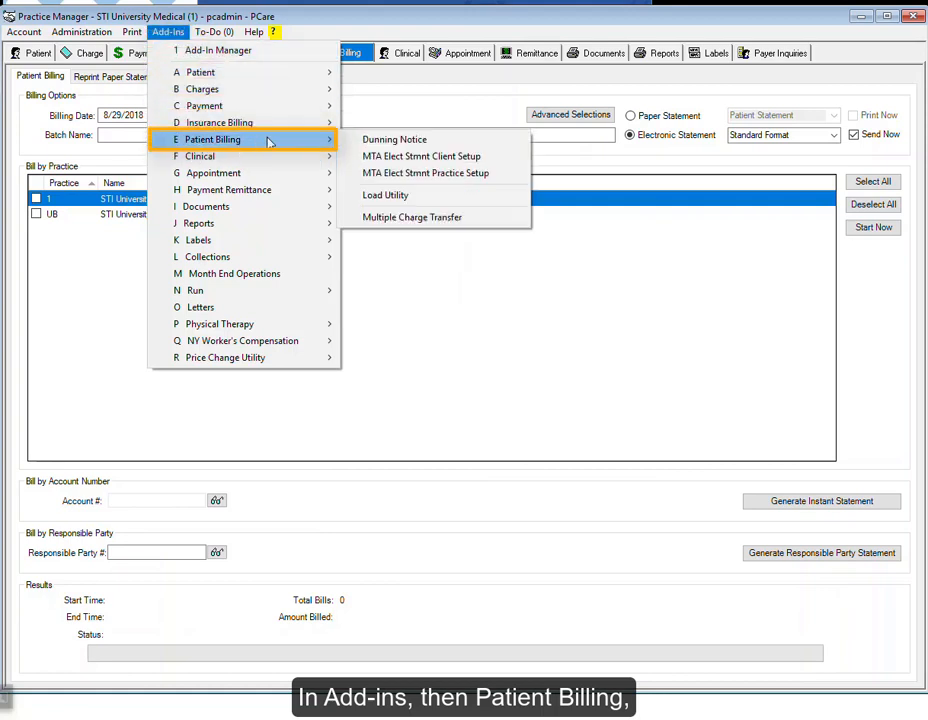
left_click(456, 177)
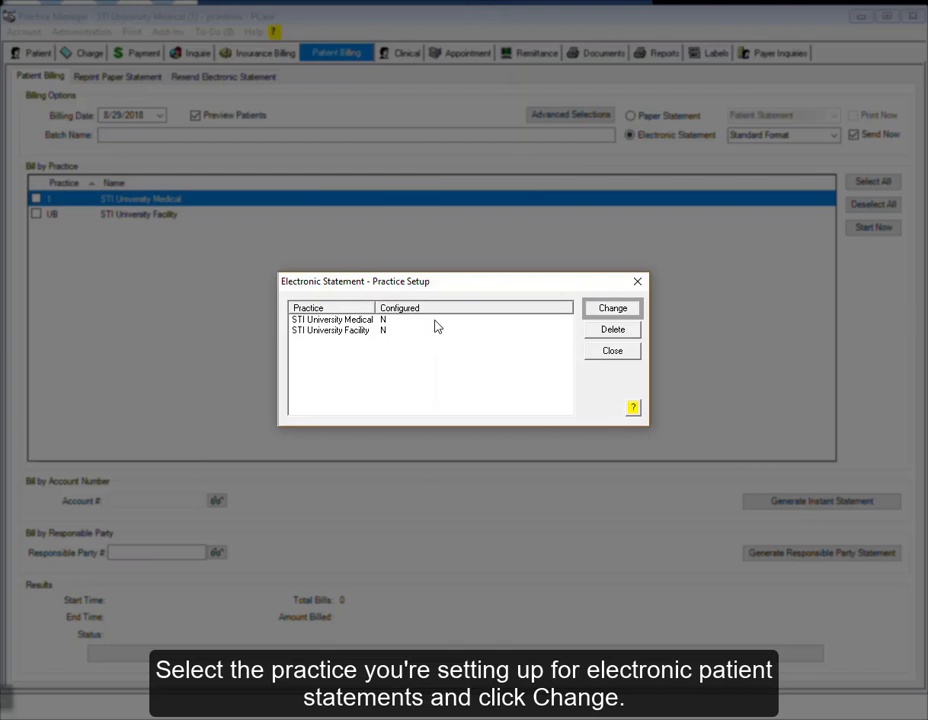
left_click(436, 322)
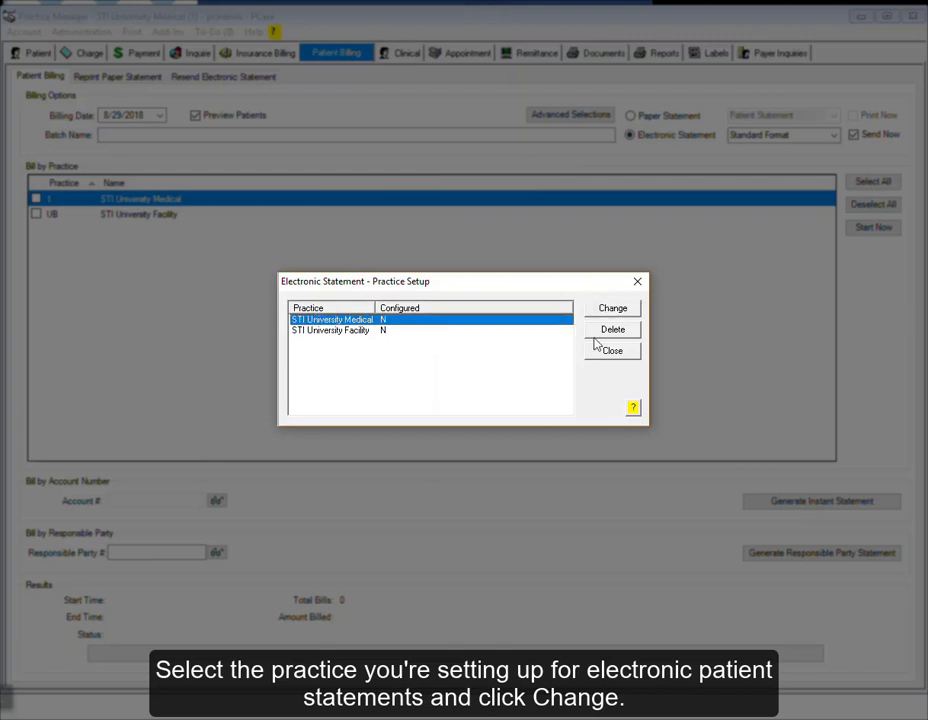
left_click(628, 311)
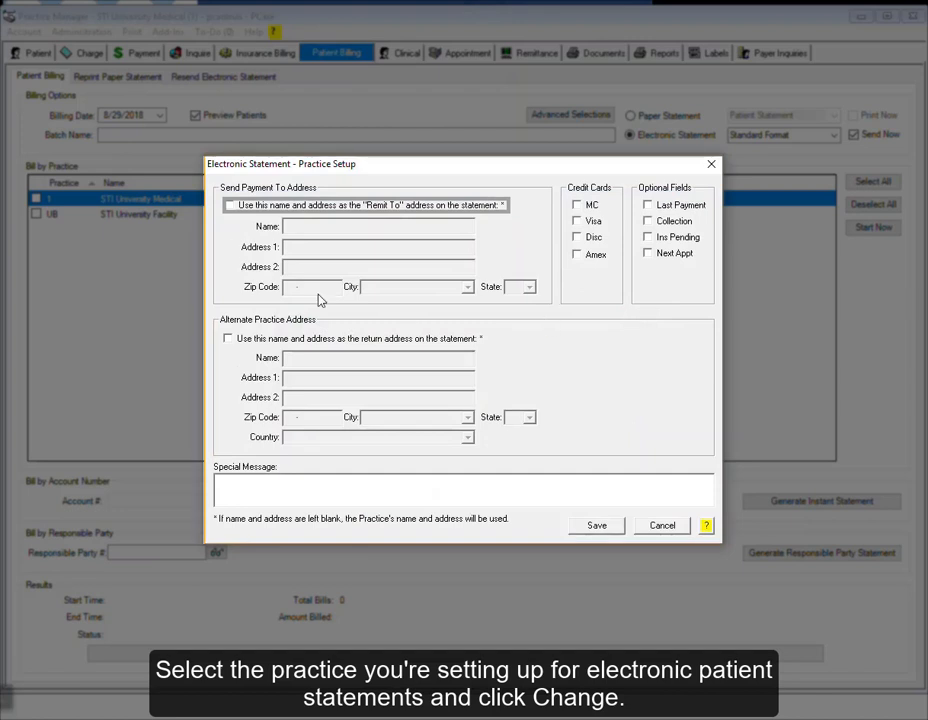
Enable the "Remit To" address on the statement and enter the name STI Medical with the practice's PO box and zip code
left_click(229, 205)
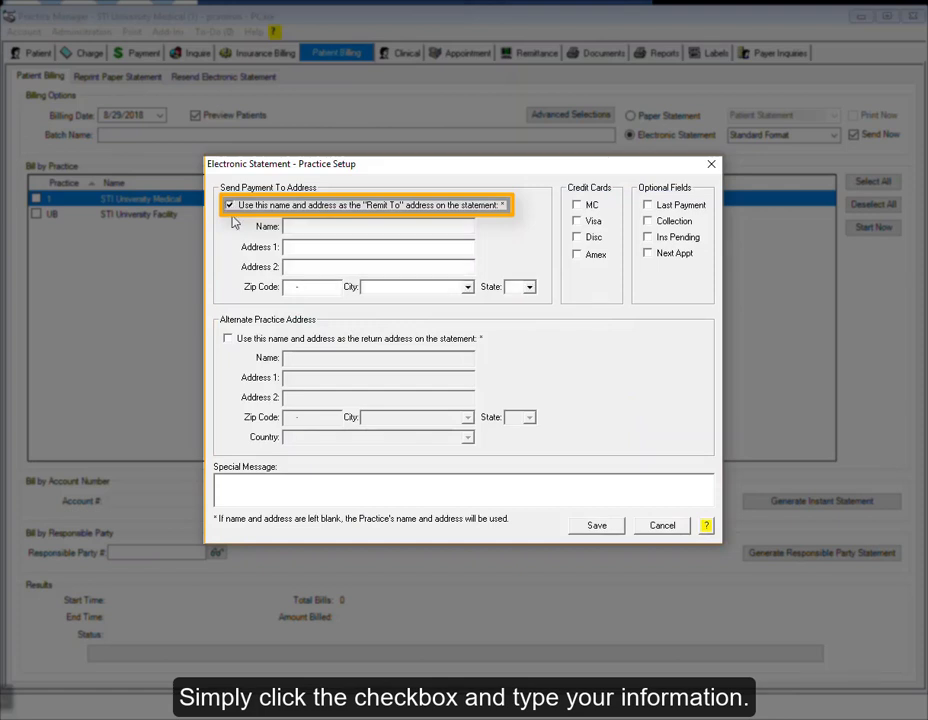
left_click(320, 227)
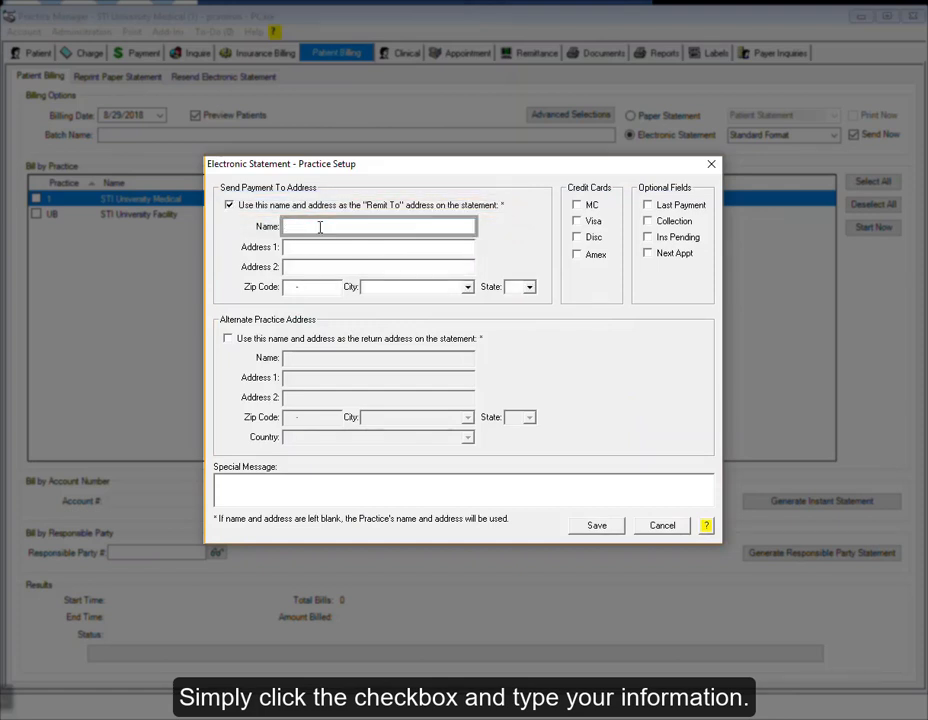
type("STI Medical")
key("Tab")
type("PO Box 123")
key("Tab")
key("Tab")
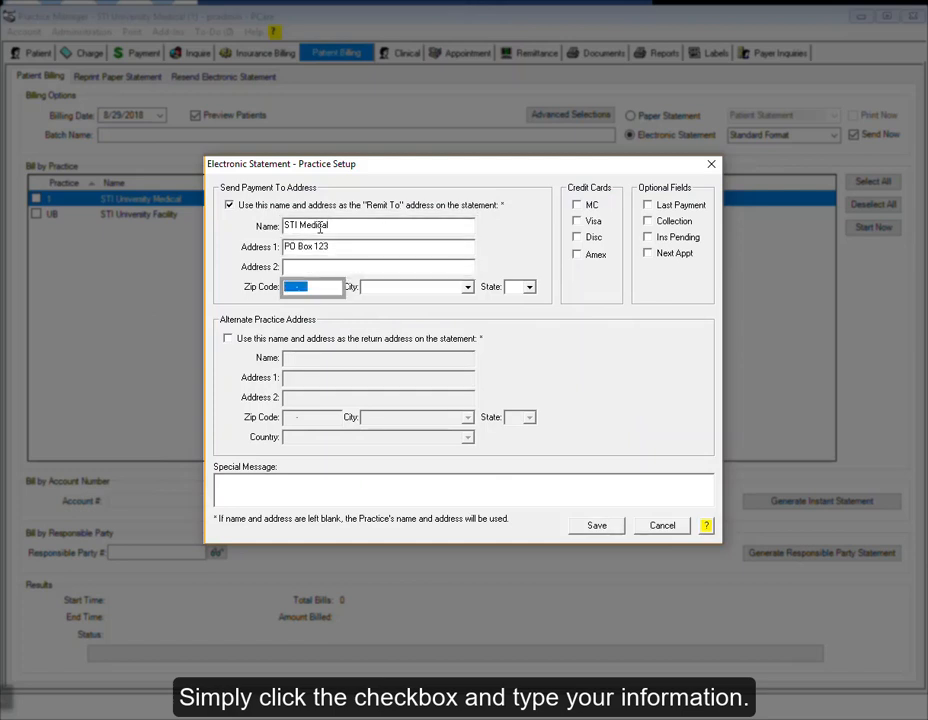
type("19403-")
key("Tab")
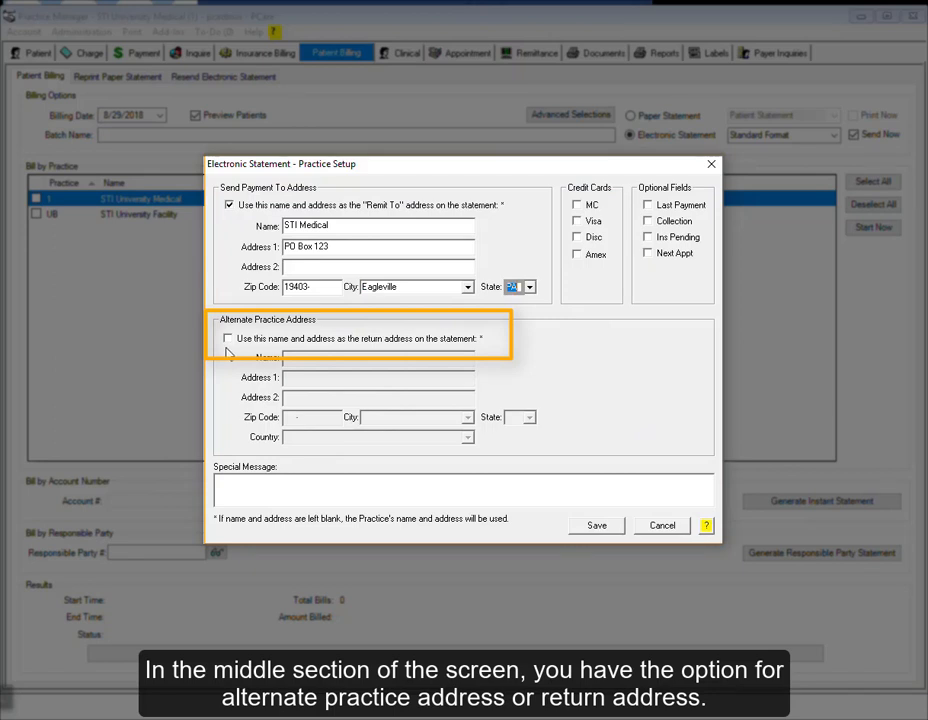
Enable the alternate practice address as the return address and enter the name STI Medical with the practice's street address and zip code
left_click(228, 340)
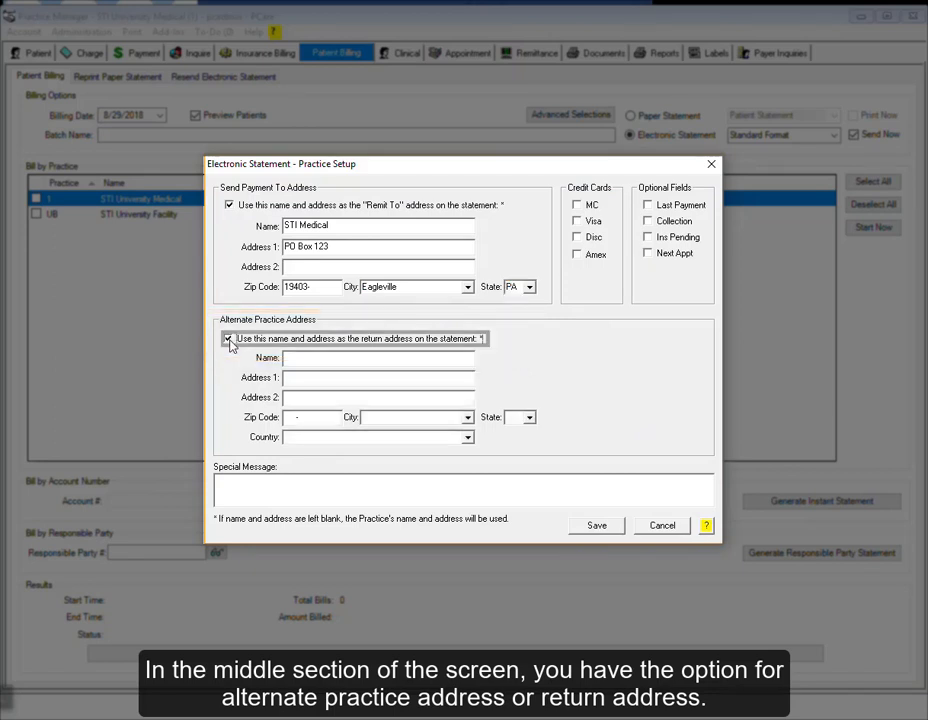
left_click(311, 357)
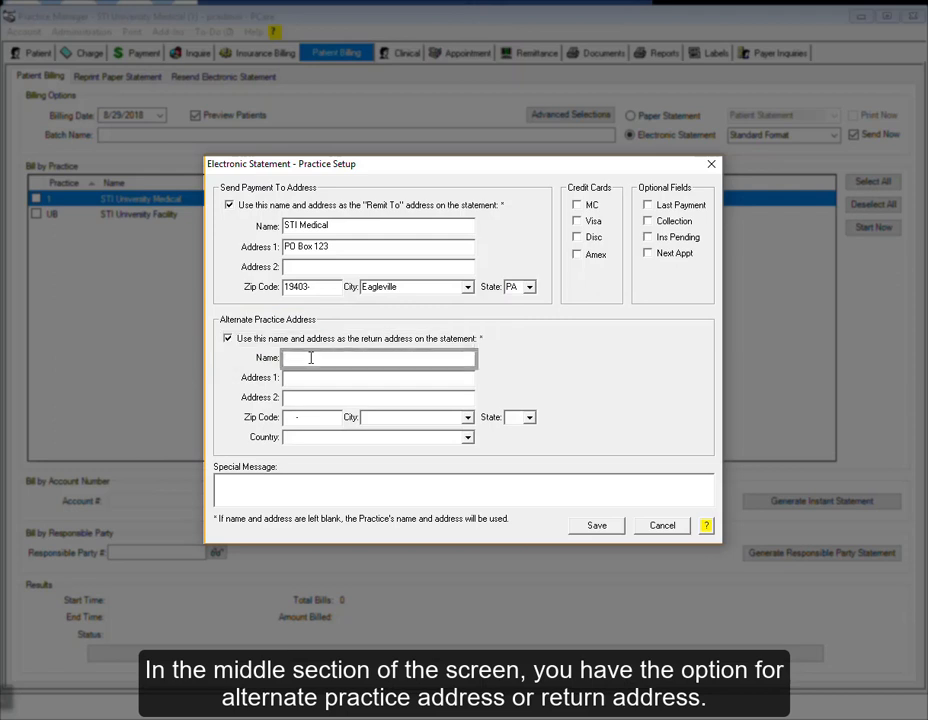
type("STI Medical")
left_click(303, 379)
type("2708 Van Buren Ave")
key("Tab")
key("Tab")
type("19403")
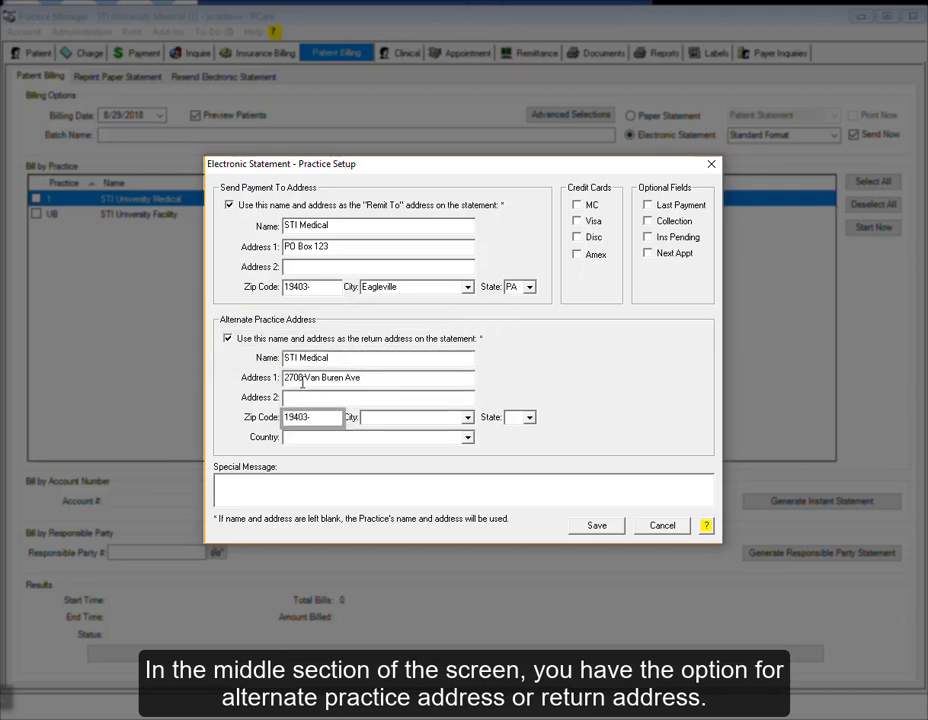
key("Tab")
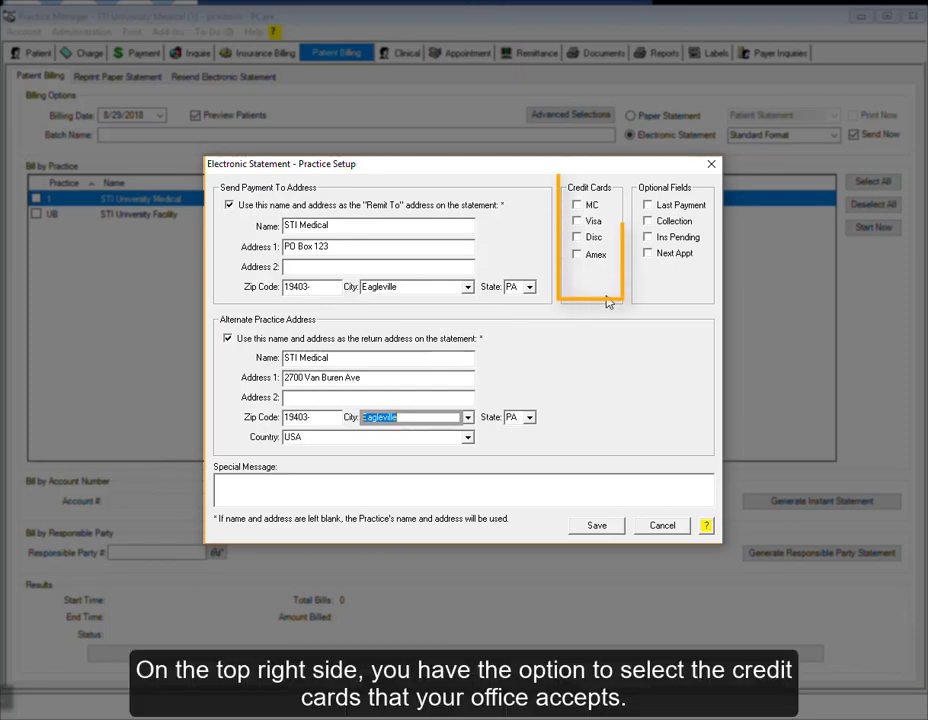
Select MC and Visa as accepted credit cards and include the optional fields Last Payment and Next Appt
left_click(593, 206)
left_click(590, 222)
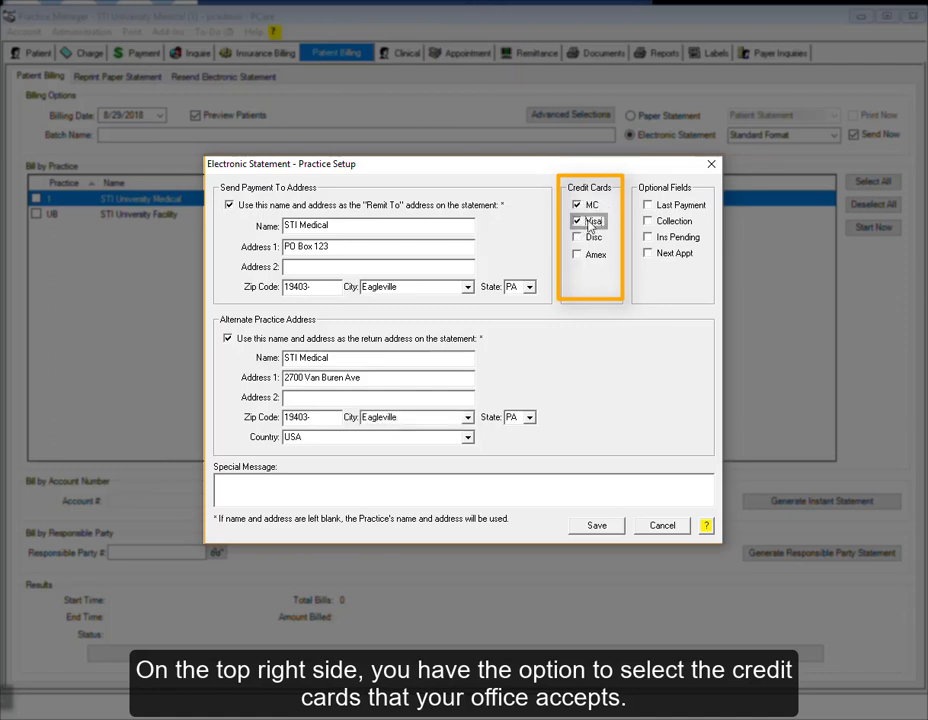
left_click(660, 205)
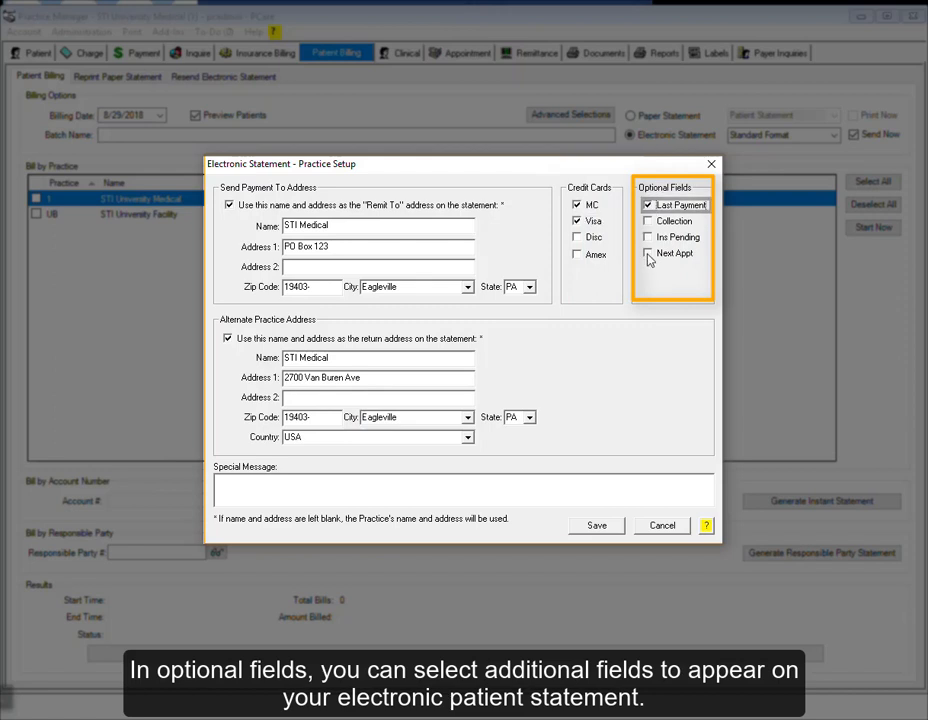
left_click(654, 256)
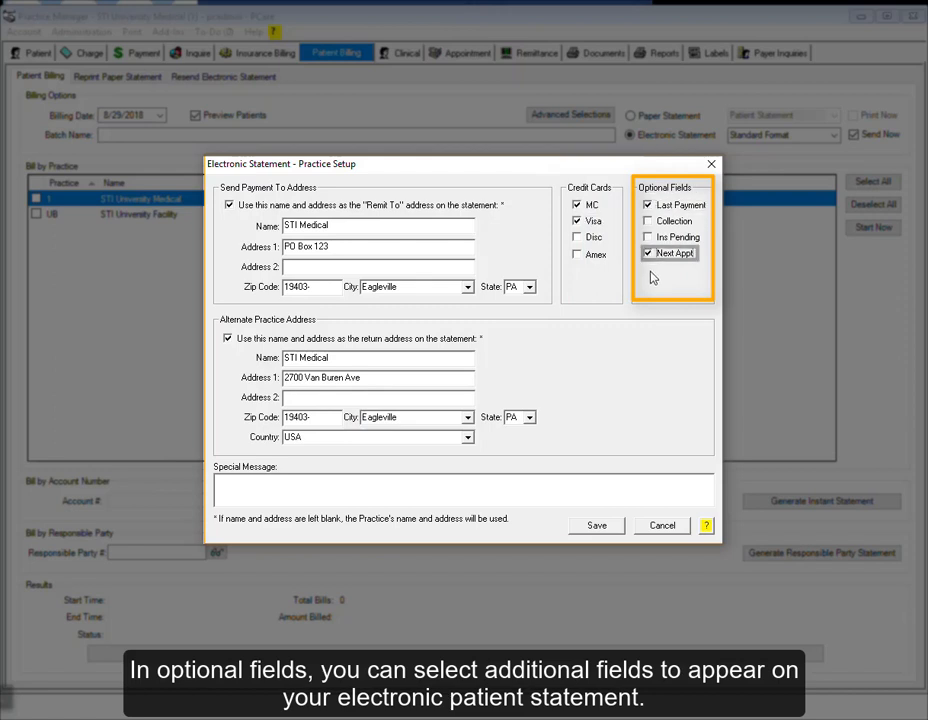
left_click(245, 486)
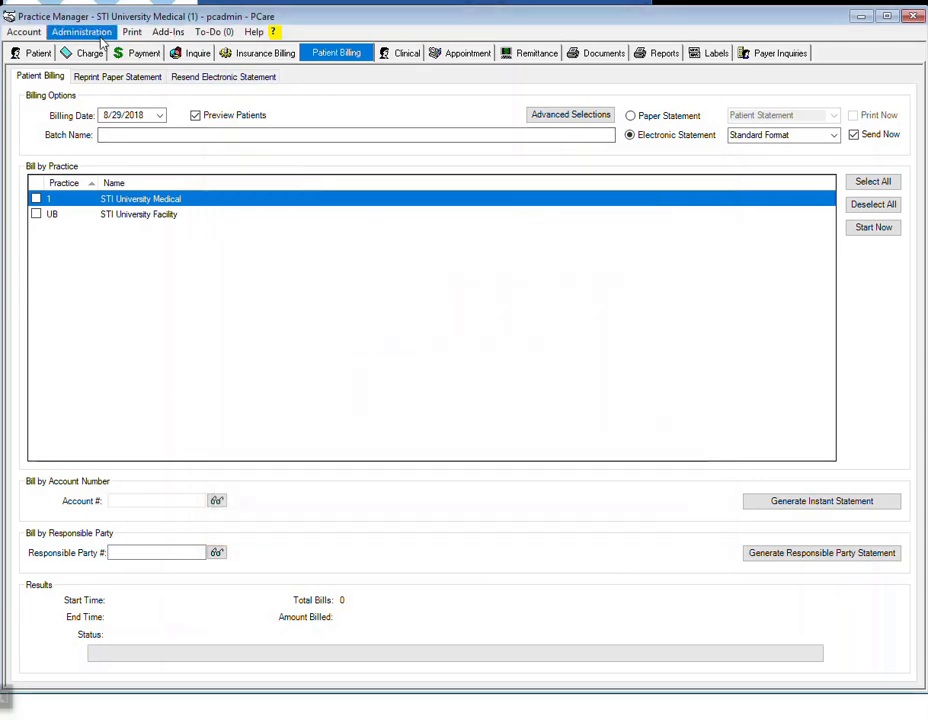
In the system-level Patient Billing Control preferences, use automatic cycling and set Cycle Days to 28
left_click(99, 38)
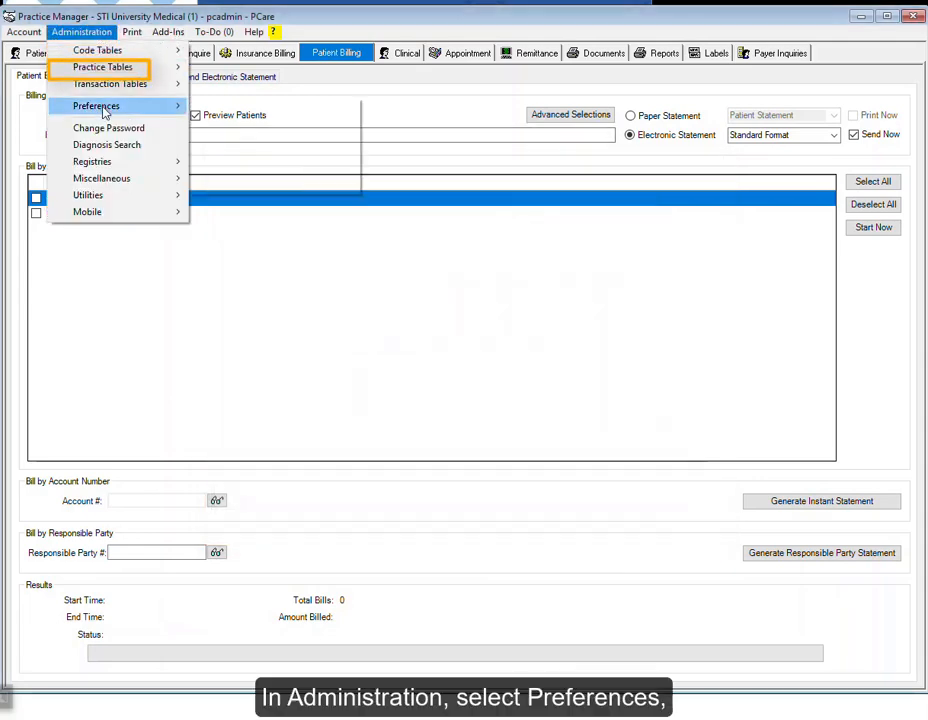
mouse_move(106, 107)
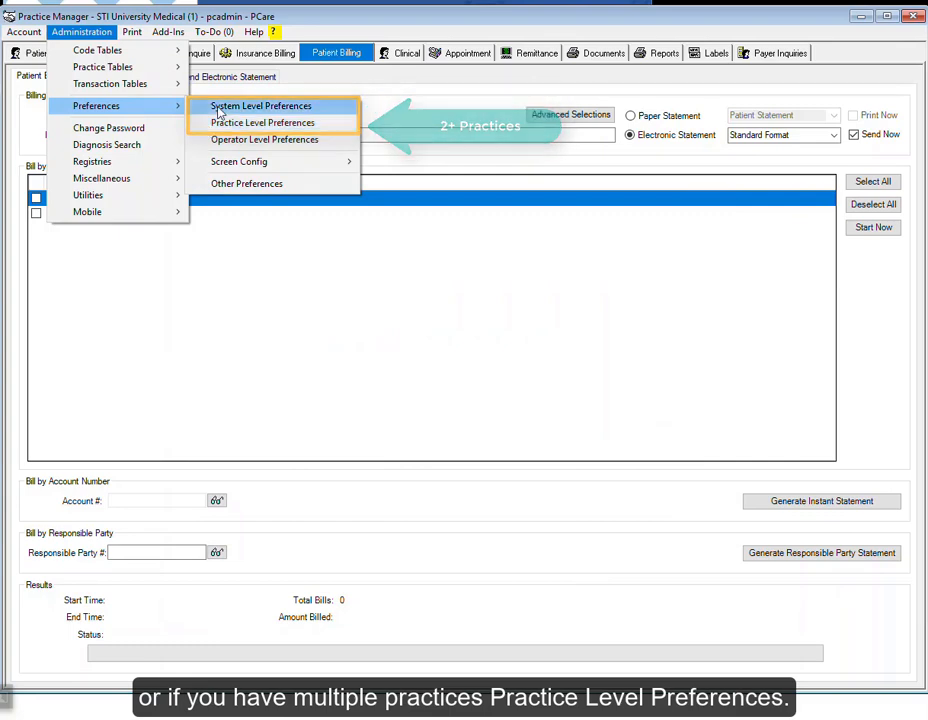
left_click(217, 107)
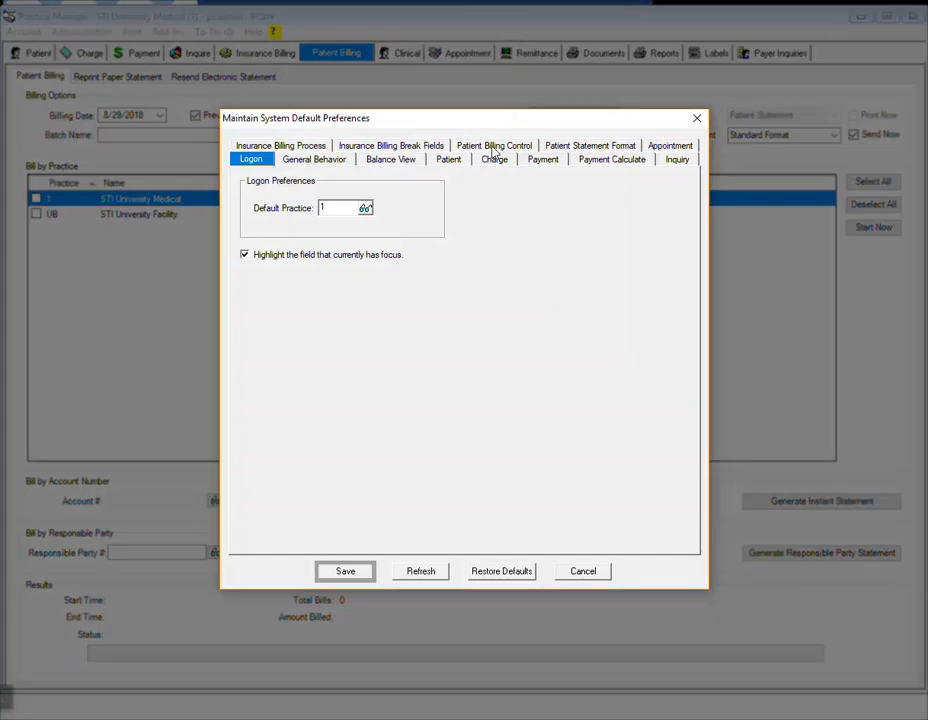
left_click(494, 146)
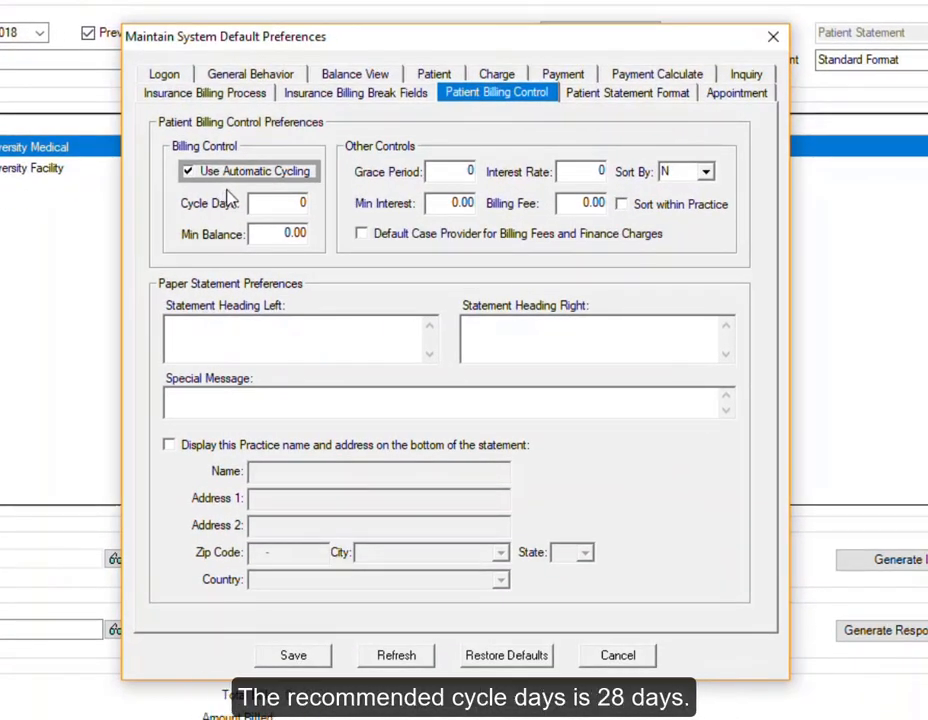
key("Tab")
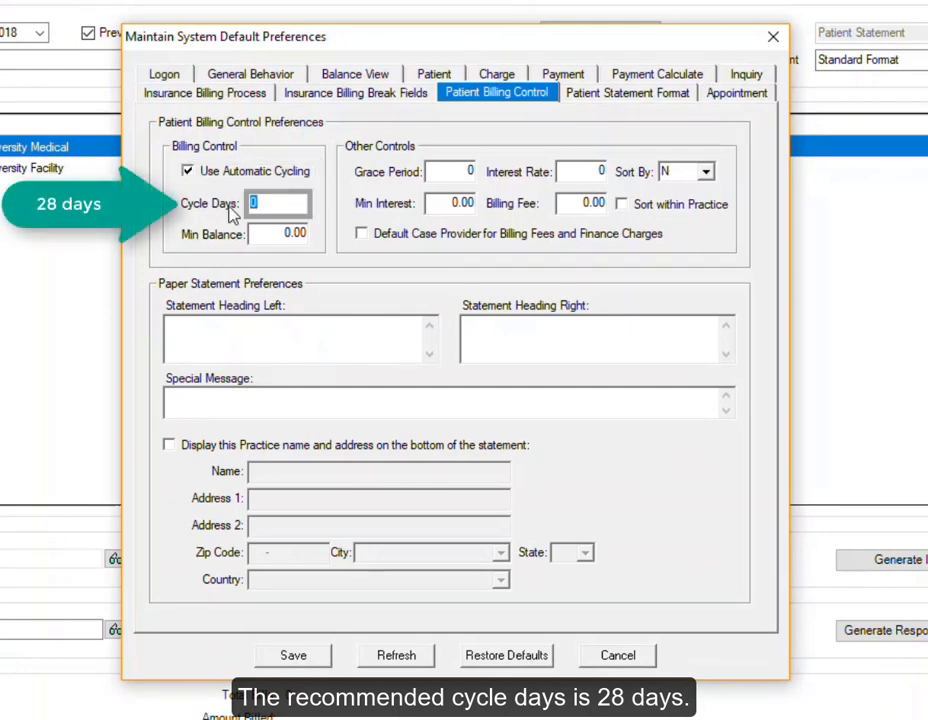
type("28")
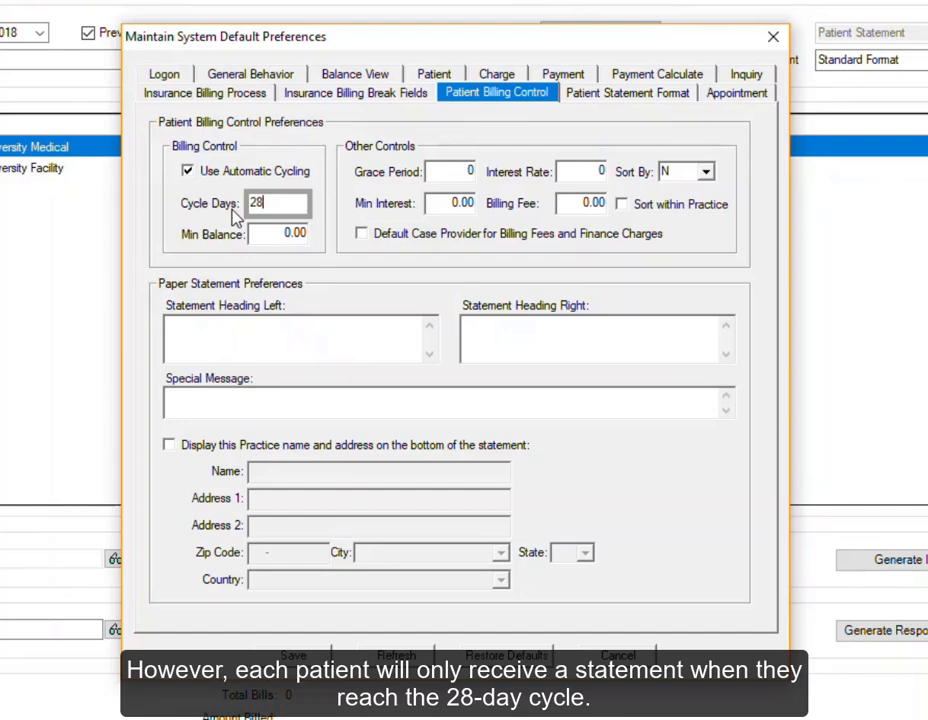
key("Tab")
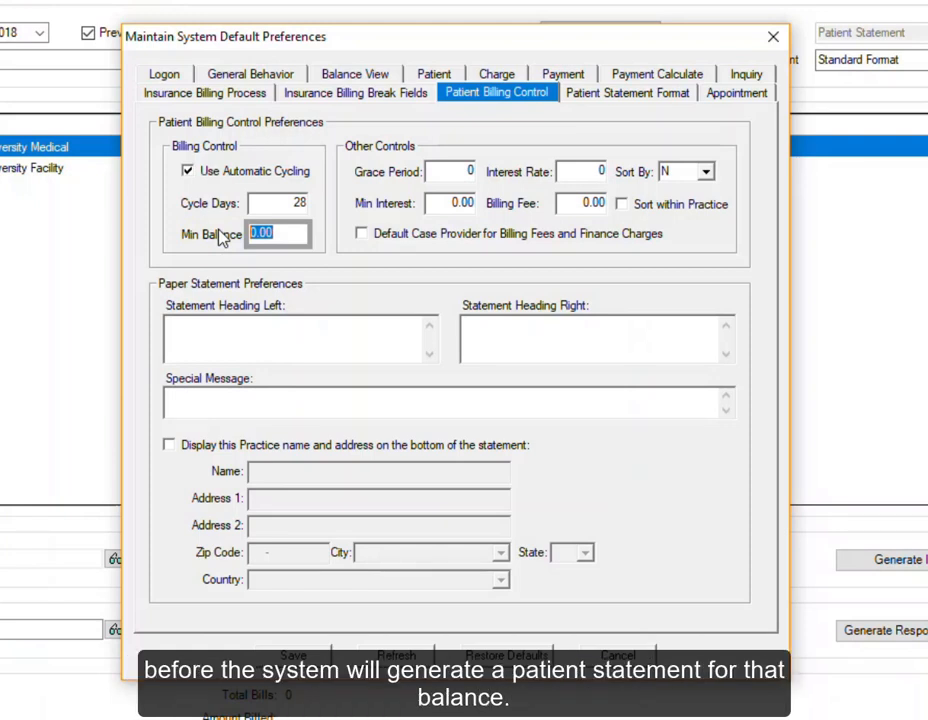
Set the minimum balance for generating patient statements to 2.99
type("2.99")
key("Tab")
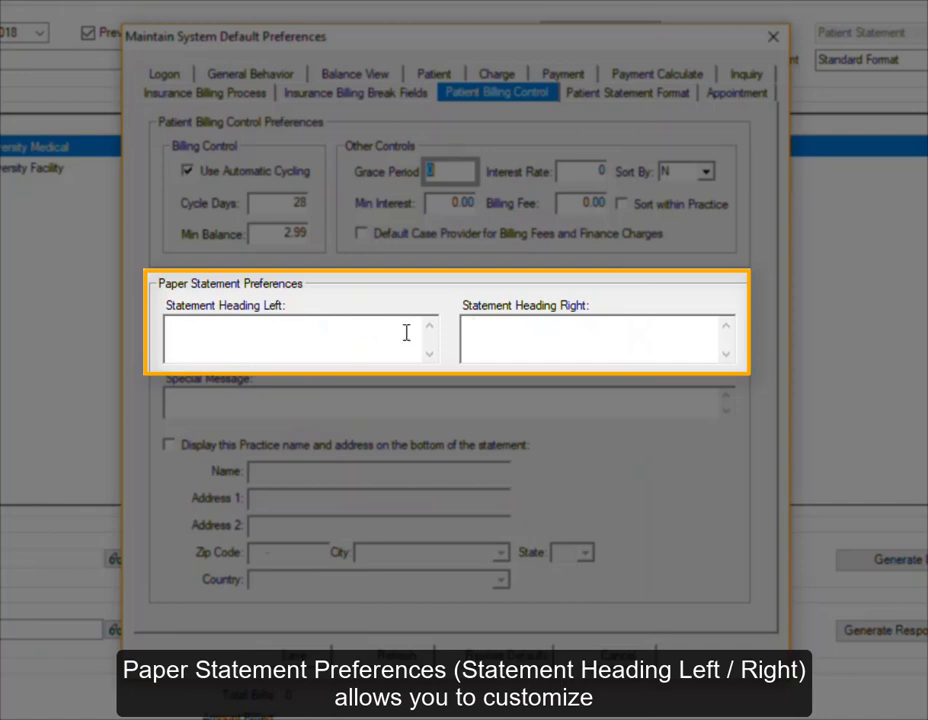
Fill the paper statement headings with the practice's name and address and its phone number, and enable the practice name and address at the statement's bottom
left_click(193, 339)
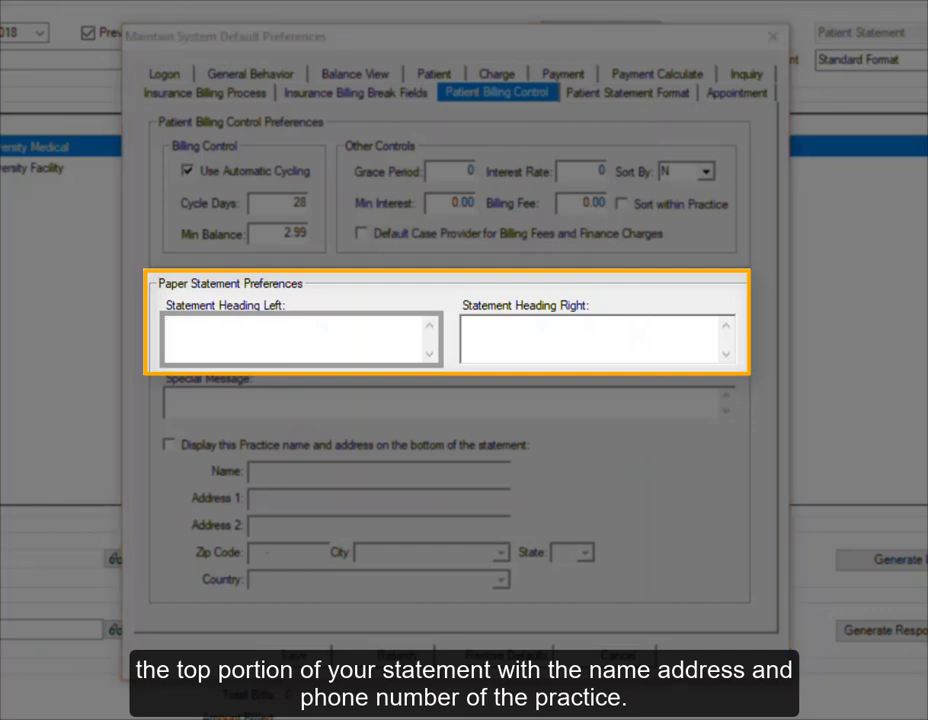
left_click(184, 331)
type("STI Medical 2700 Van Buren Avenue Eagleville PA 19403")
scroll(151, 349, "up", 1)
left_click(491, 333)
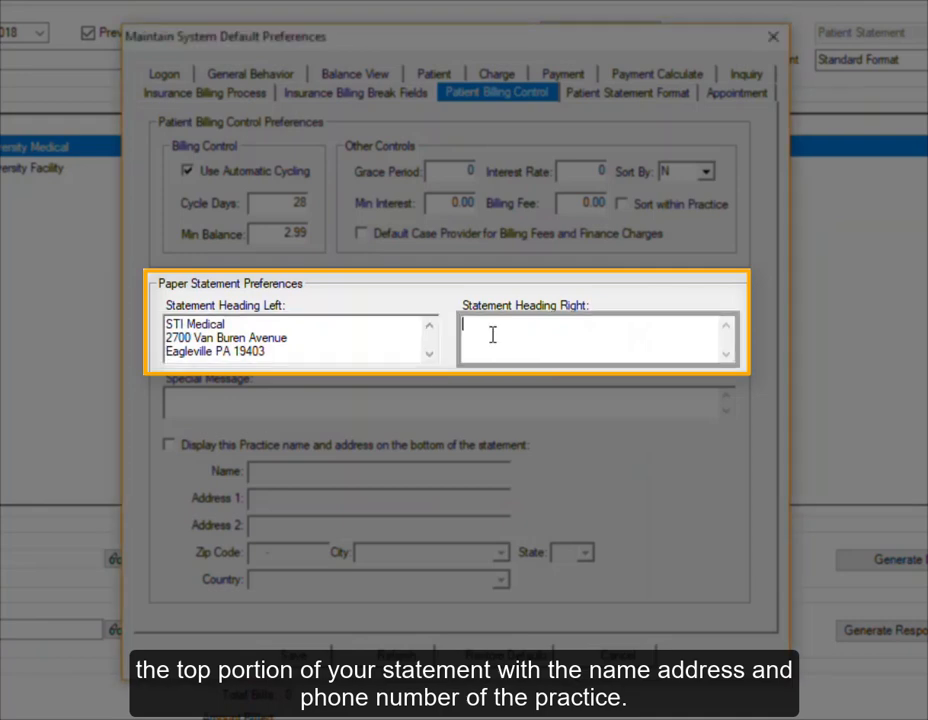
type("(215) 555-1212")
left_click(177, 396)
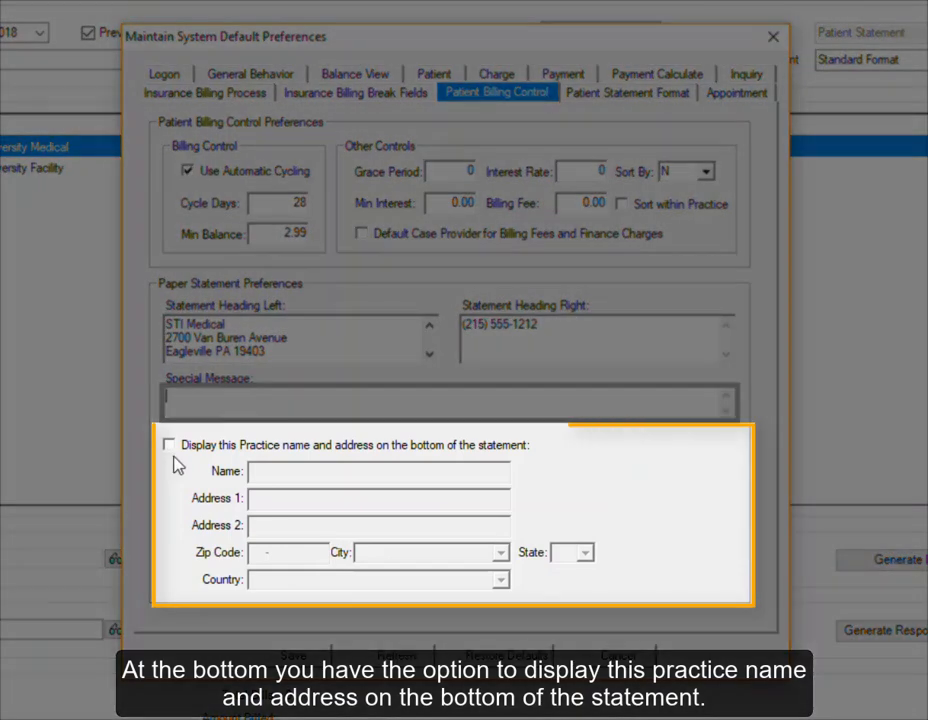
left_click(169, 445)
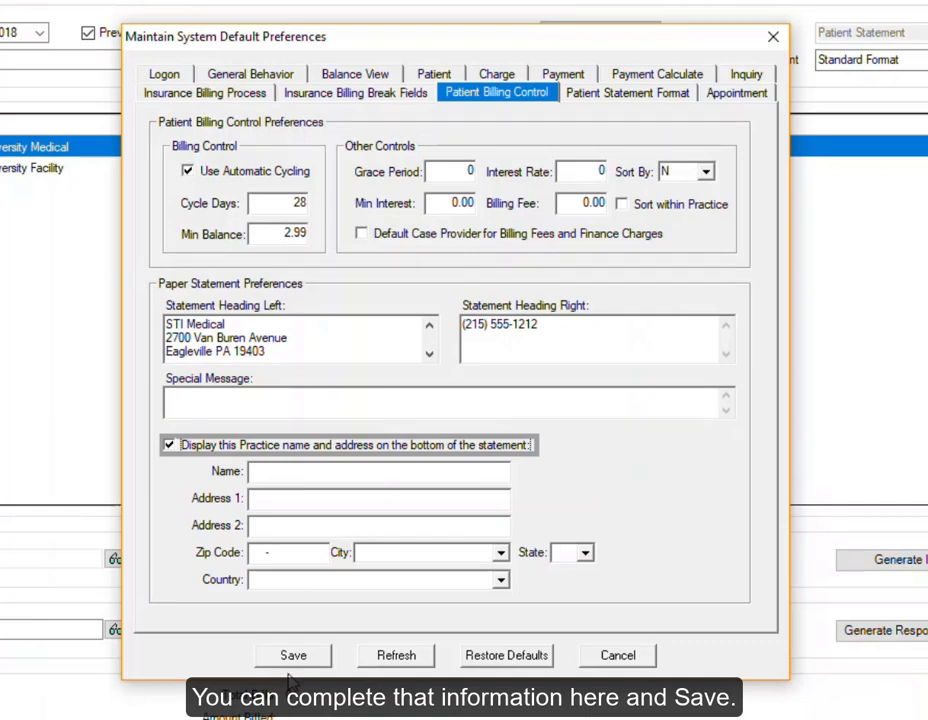
Review the dunning notice choices in the Patient Statement Format preferences: Print Dunning Notices, Dunning Group and Retain Current Dunning
left_click(610, 95)
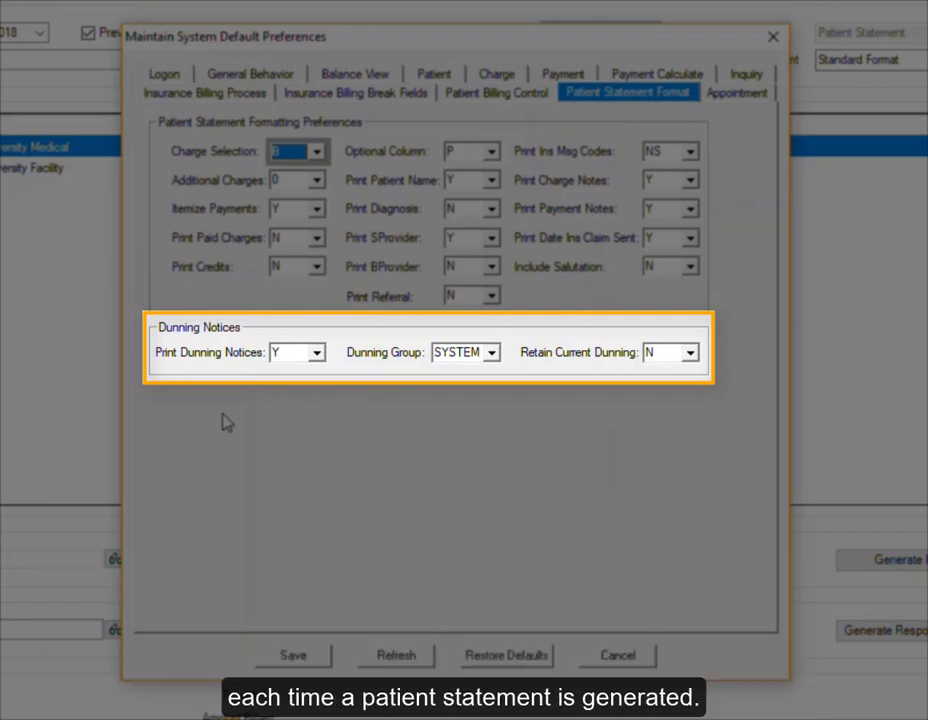
left_click(295, 358)
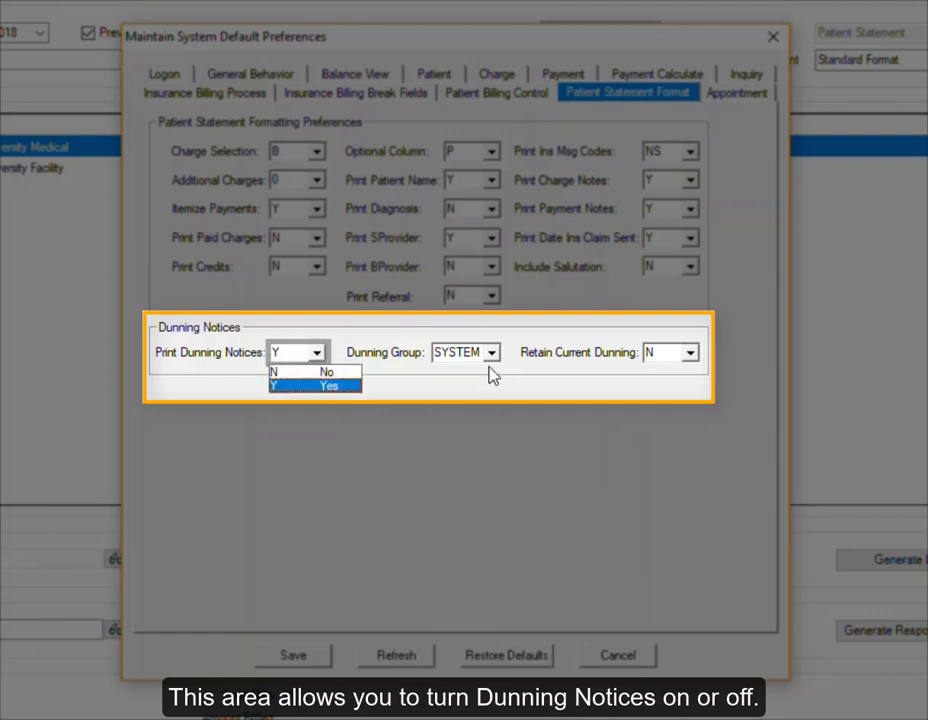
left_click(461, 359)
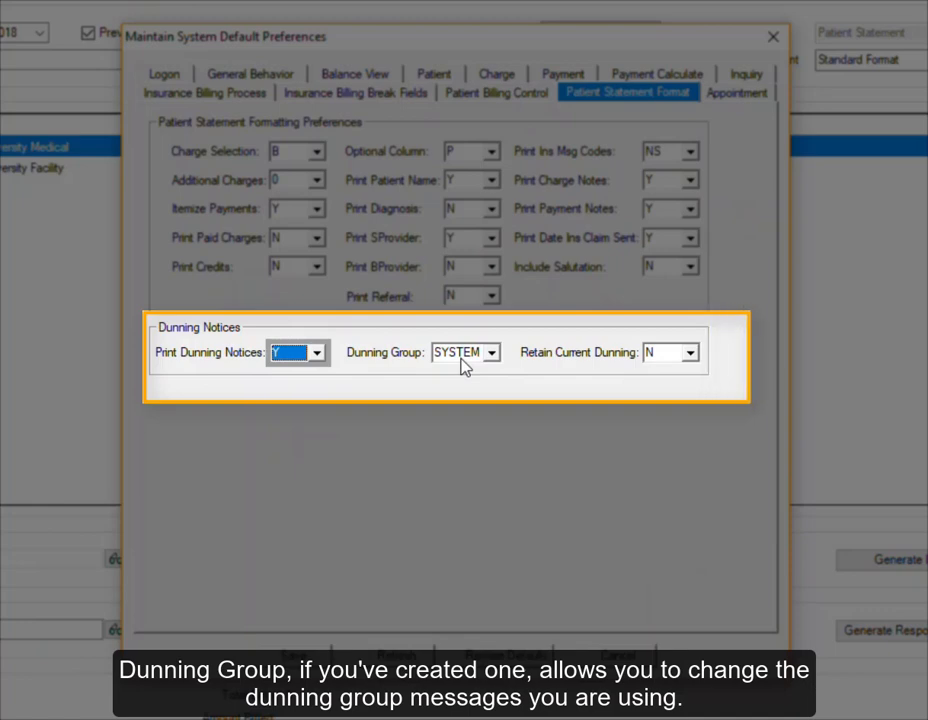
left_click(463, 359)
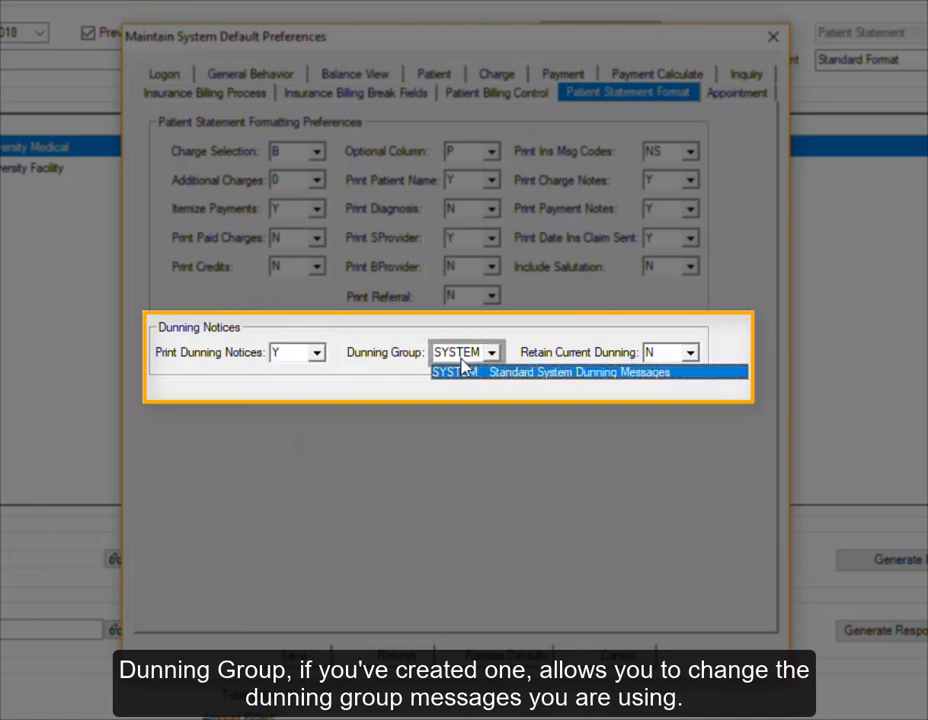
left_click(463, 370)
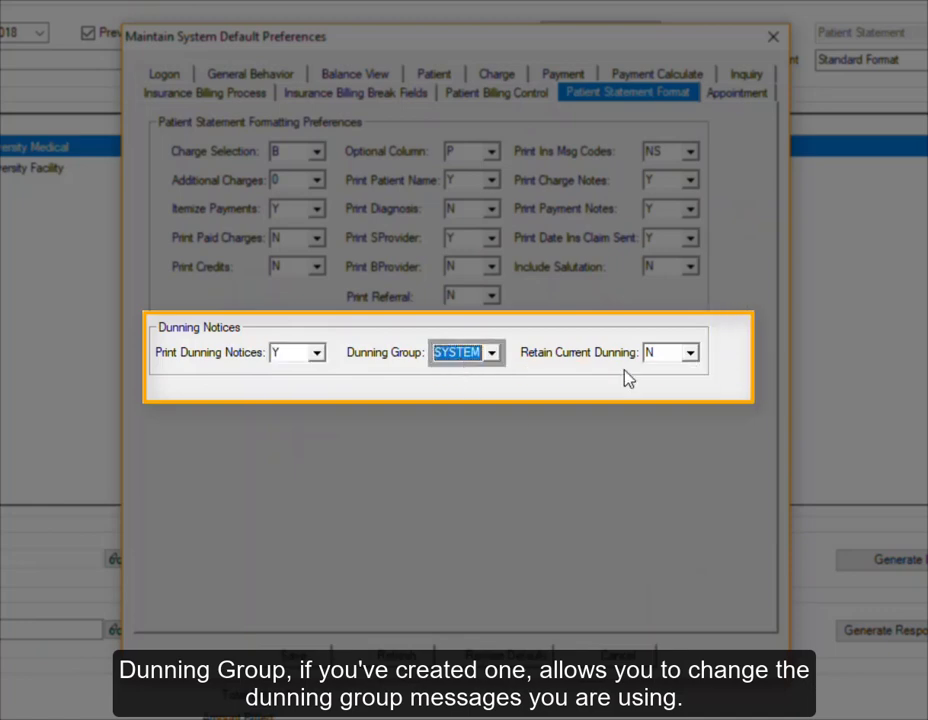
left_click(684, 358)
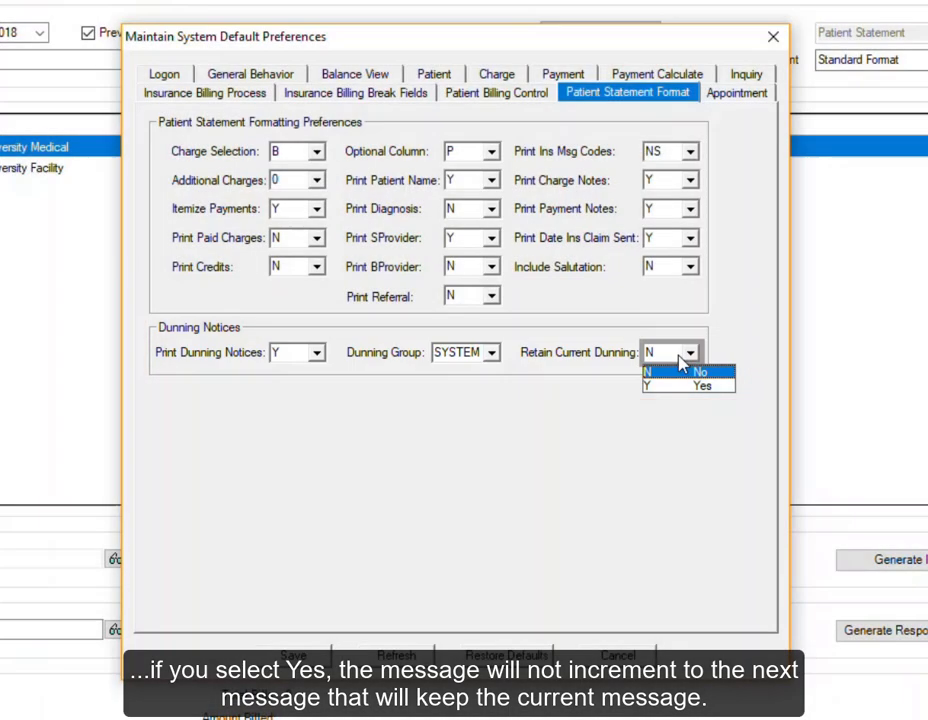
left_click(678, 354)
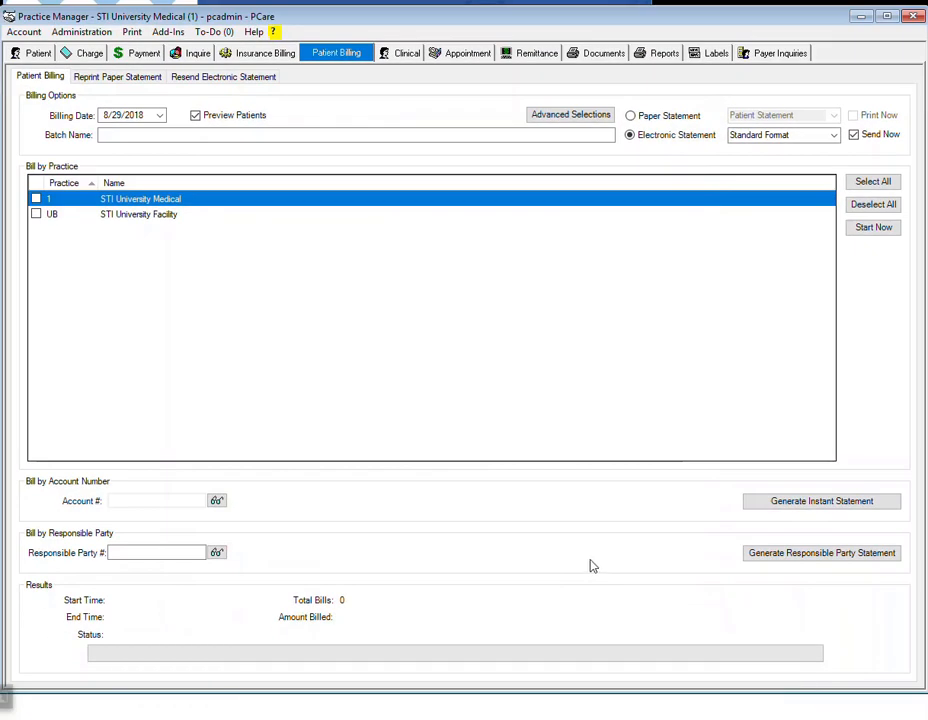
In the Dunning Notice add-in, change Message #3 of the SYSTEM group to "Balance is seriously past due remit promptly." and update the list
left_click(168, 31)
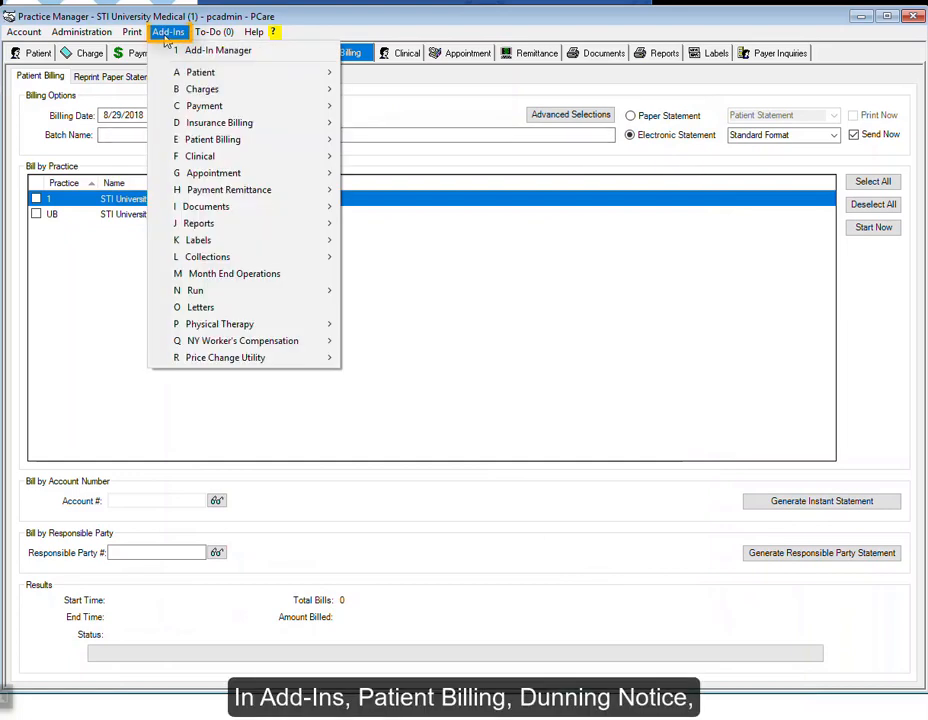
mouse_move(235, 139)
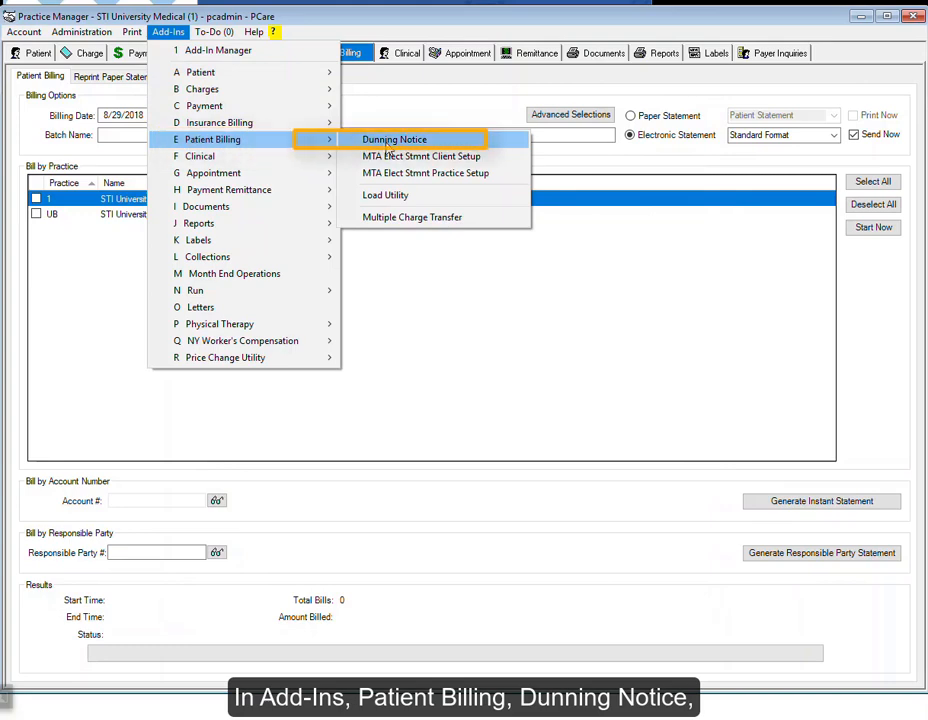
left_click(388, 140)
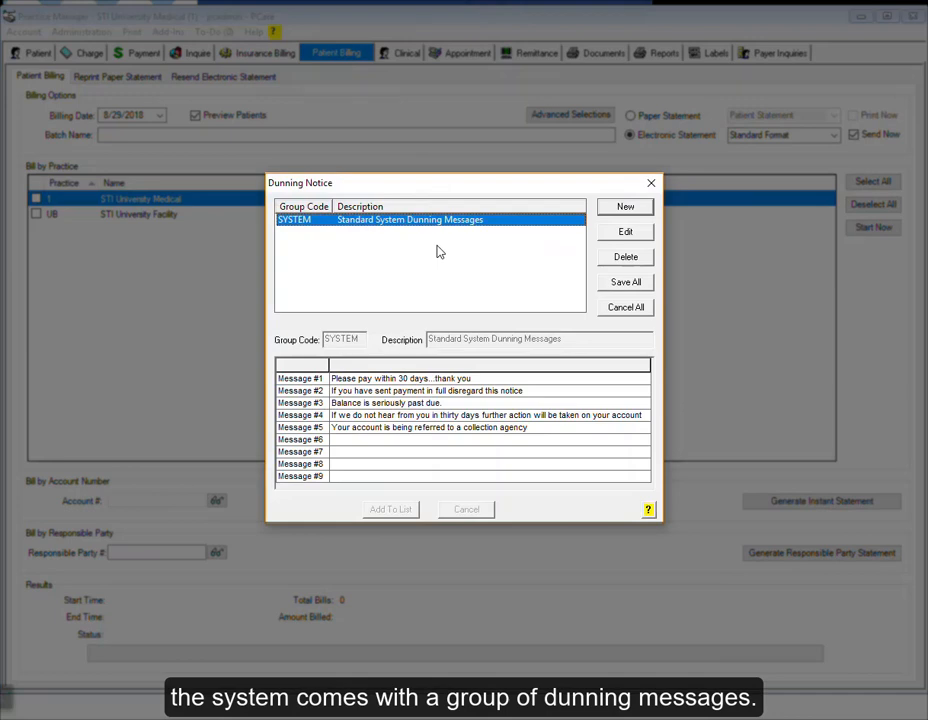
left_click(650, 239)
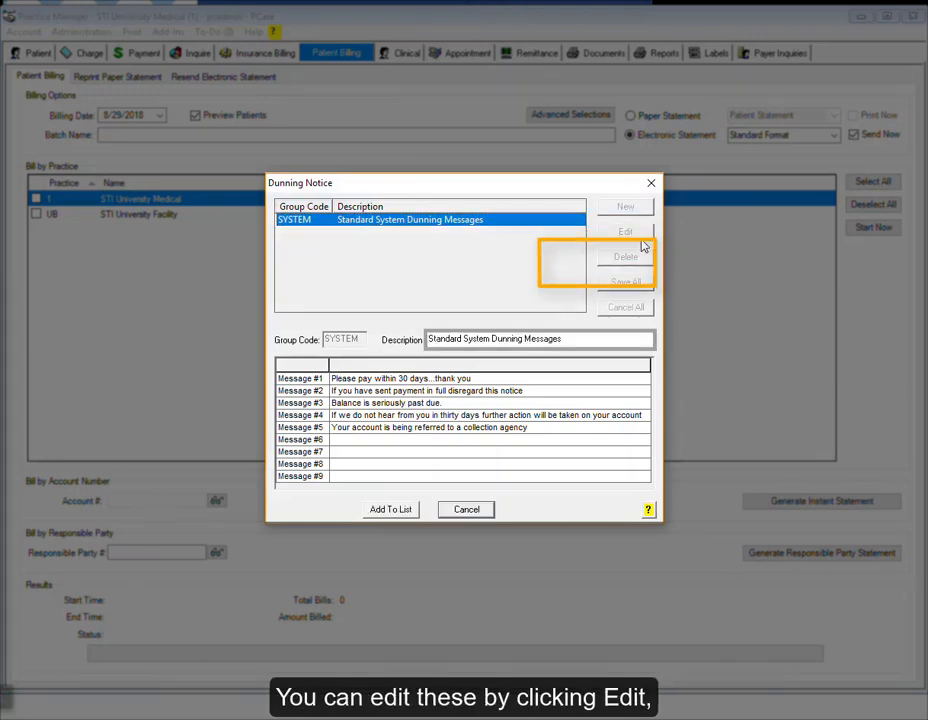
left_click(440, 403)
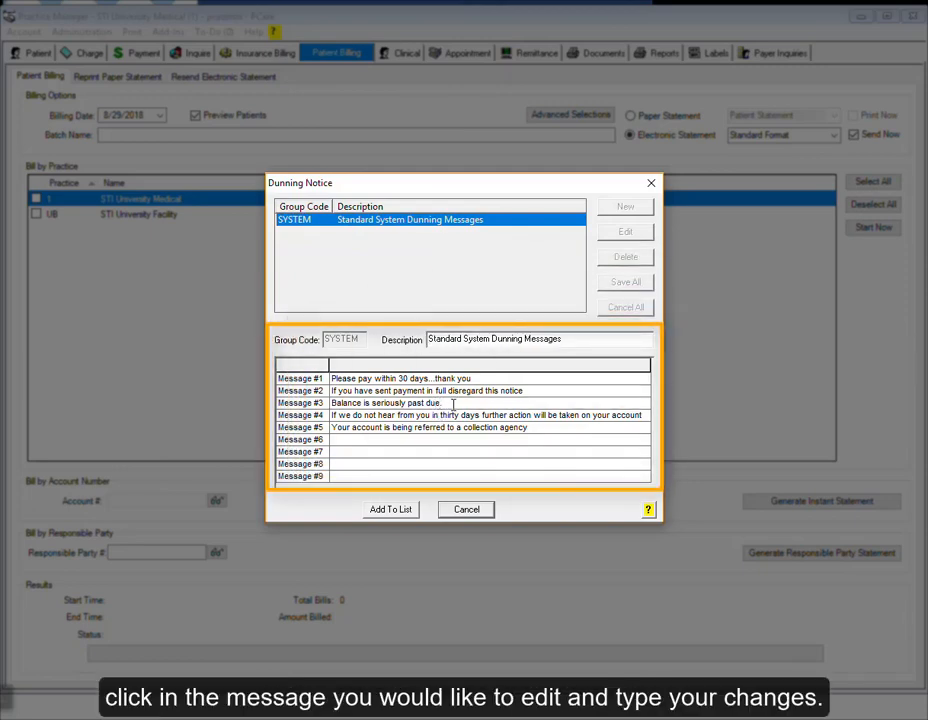
type("remit promptly")
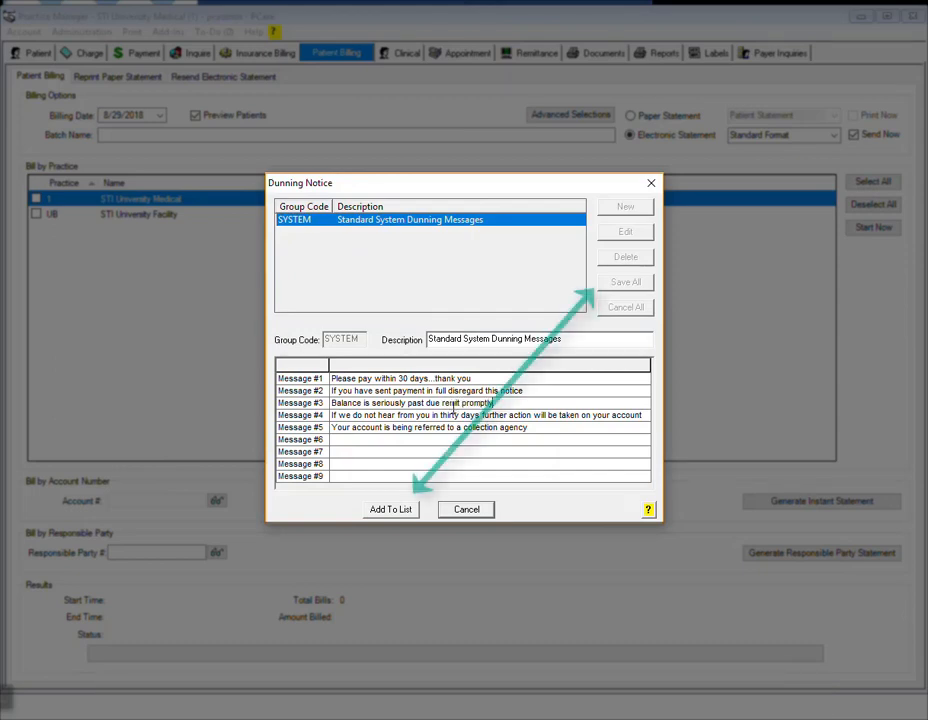
left_click(400, 512)
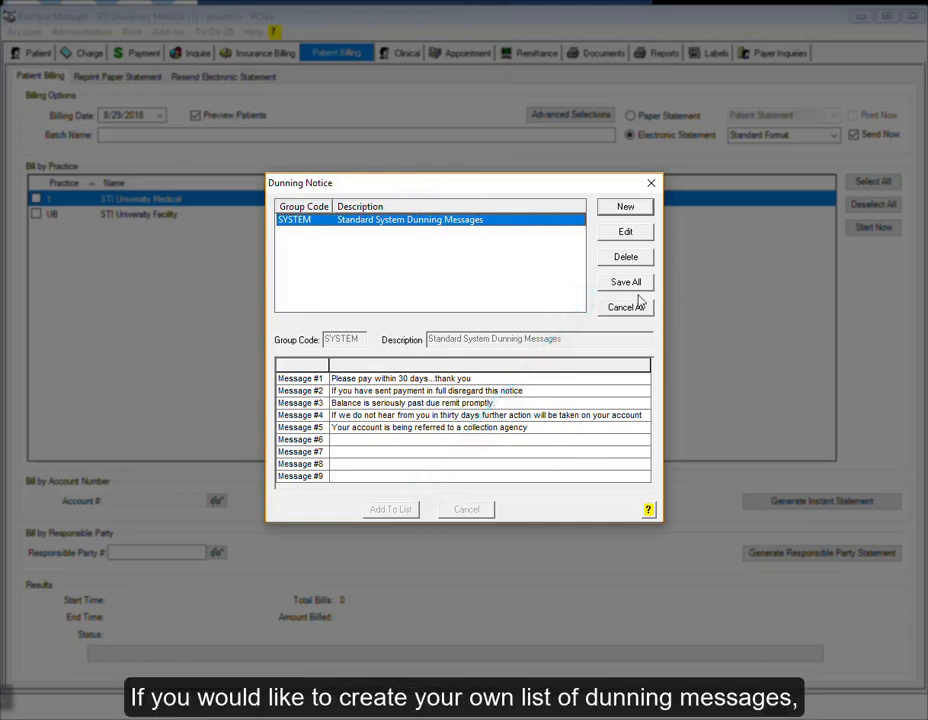
Add a dunning group coded Office, described "Our Office Dunning Messages", with the messages "Remit Balance Promptly" and "Your Balance is Past Due"
left_click(626, 207)
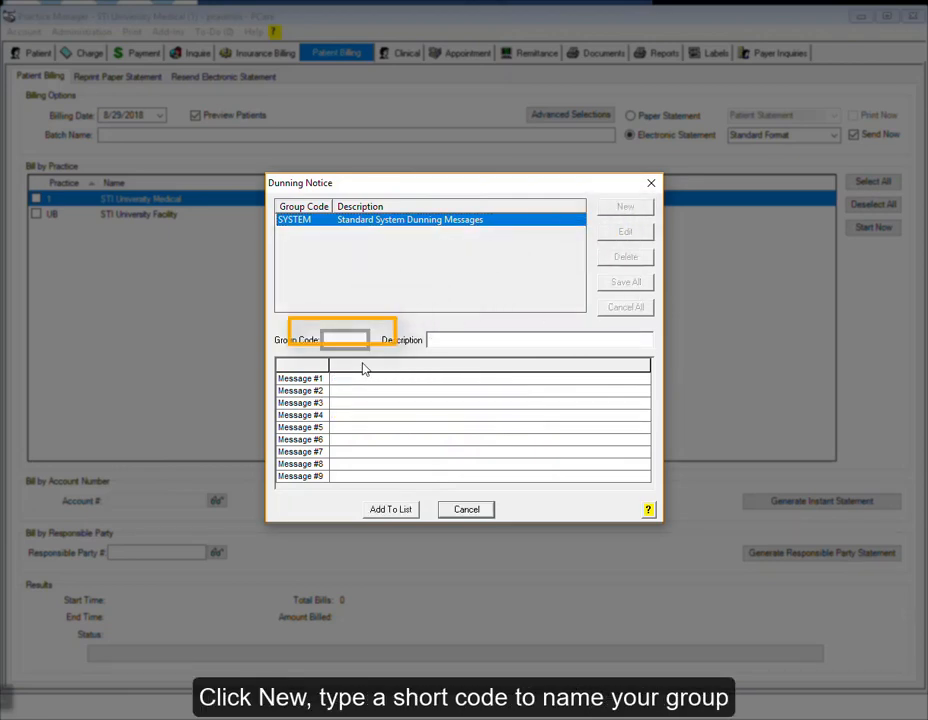
type("0ffice")
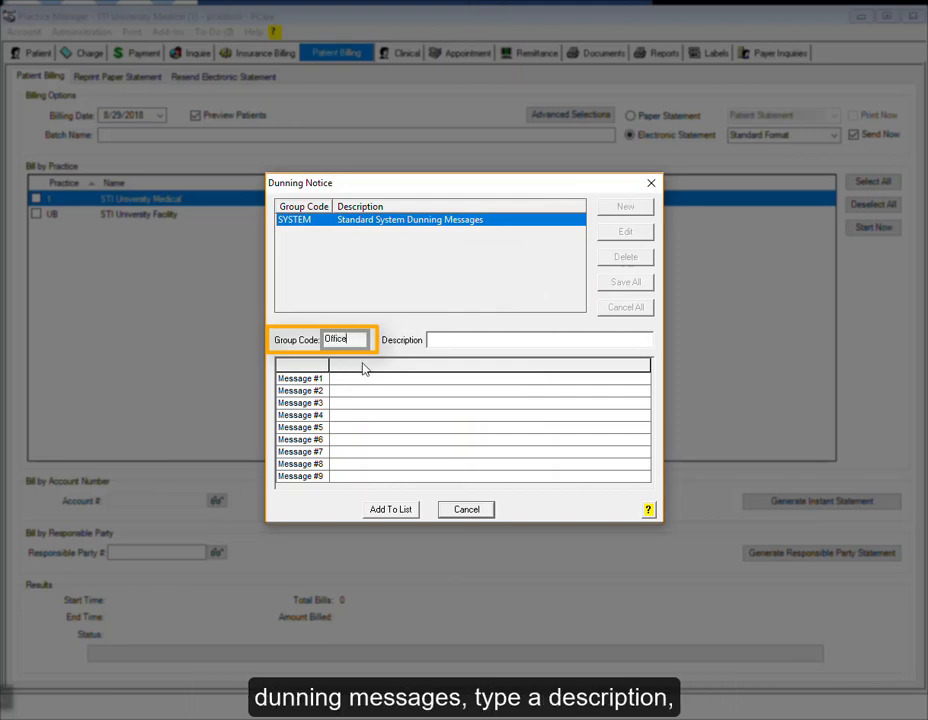
key("Tab")
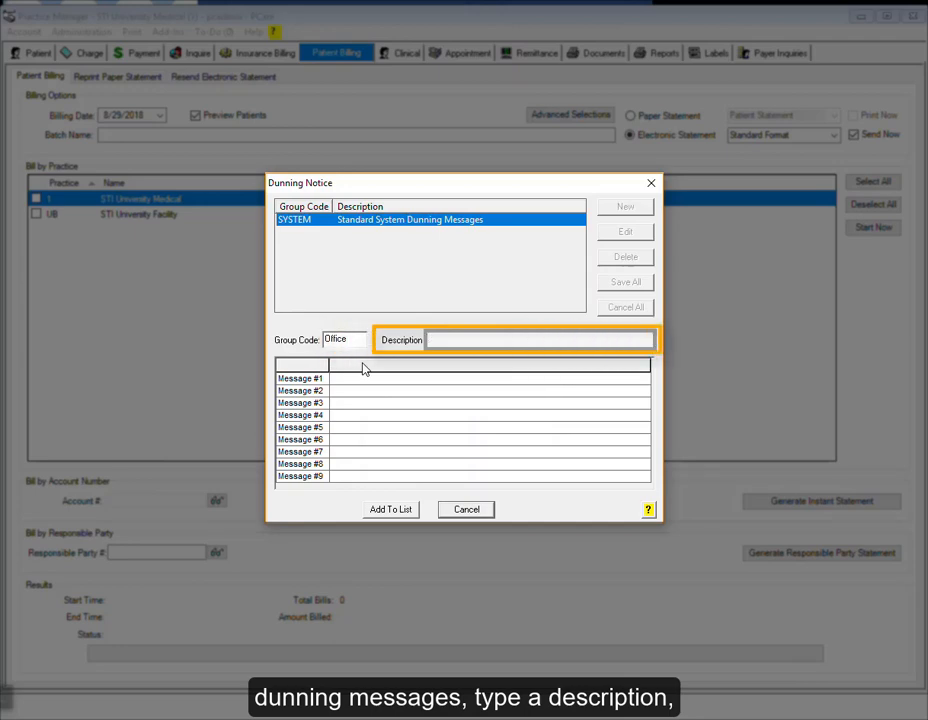
type("Our Office Dunning Messages")
left_click(352, 382)
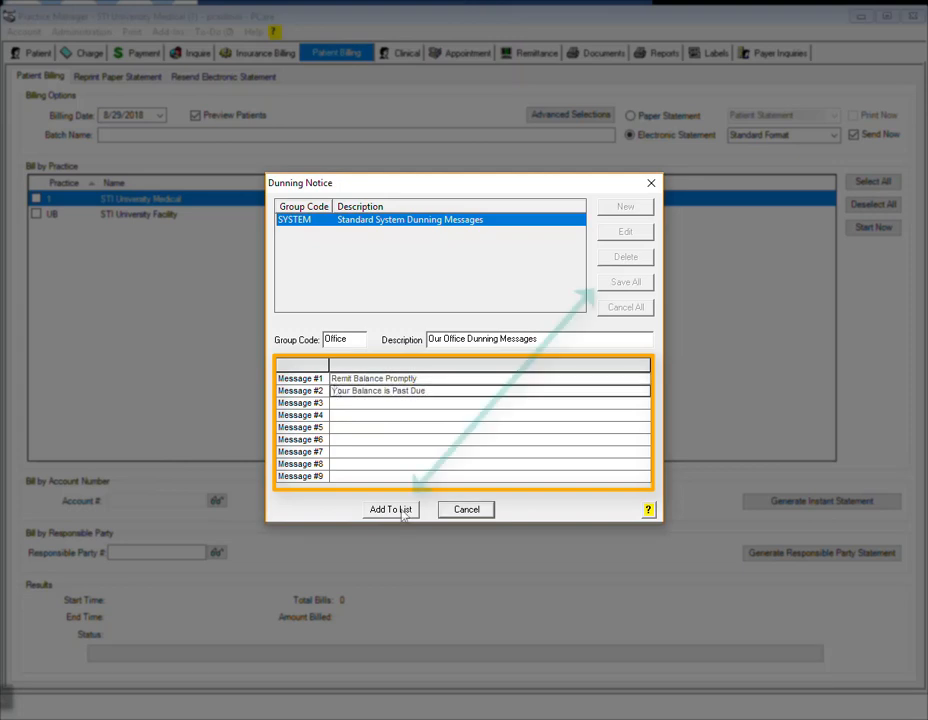
left_click(406, 508)
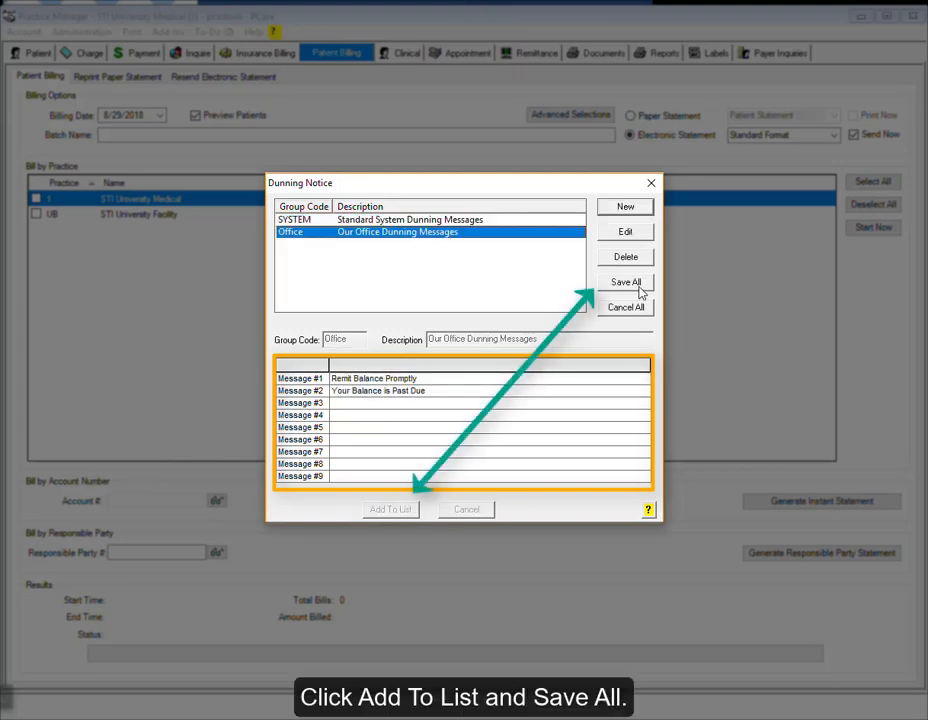